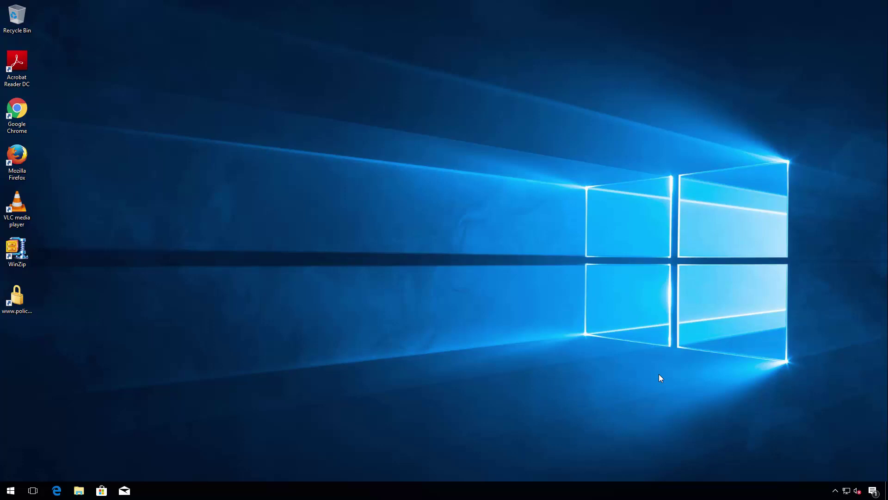
Step: Examine the drives listed under This PC in File Explorer on the client computer, then put the window away
left_click(79, 490)
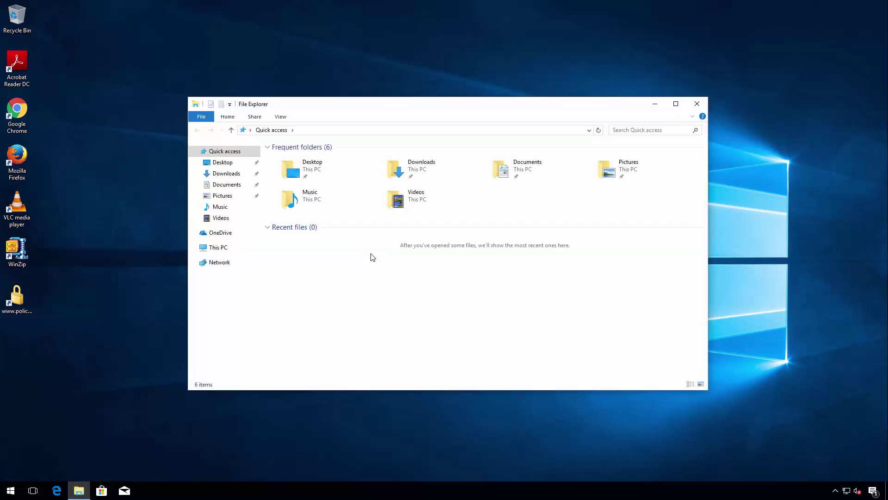
left_click(221, 248)
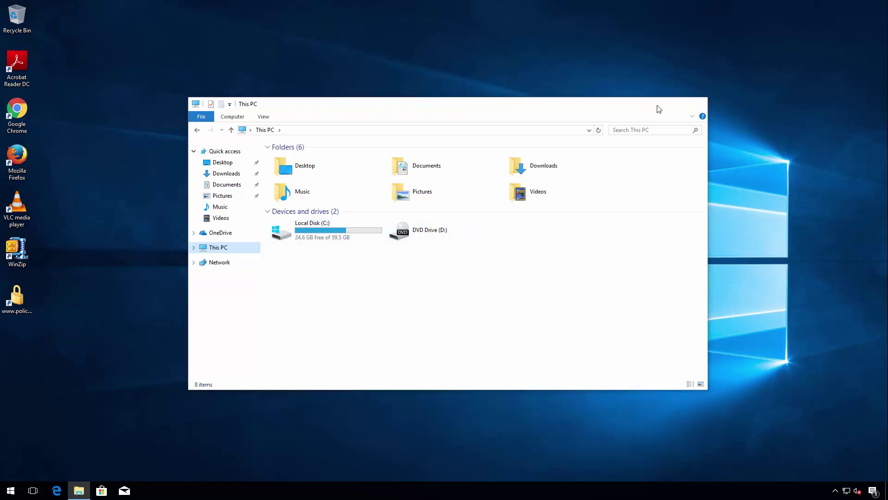
left_click(656, 105)
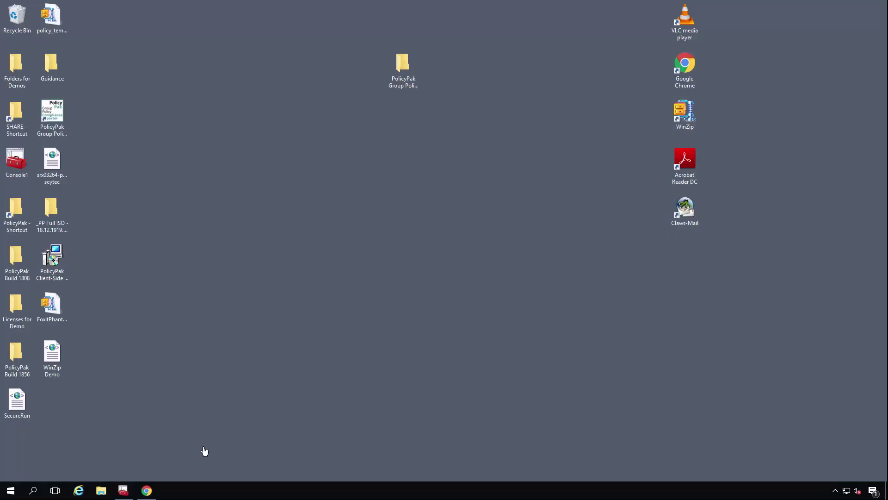
Step: Switch to the PolicyPak Cloud page in Chrome and create a Preferences Drive Maps policy linked to the West Sales group
mouse_move(149, 491)
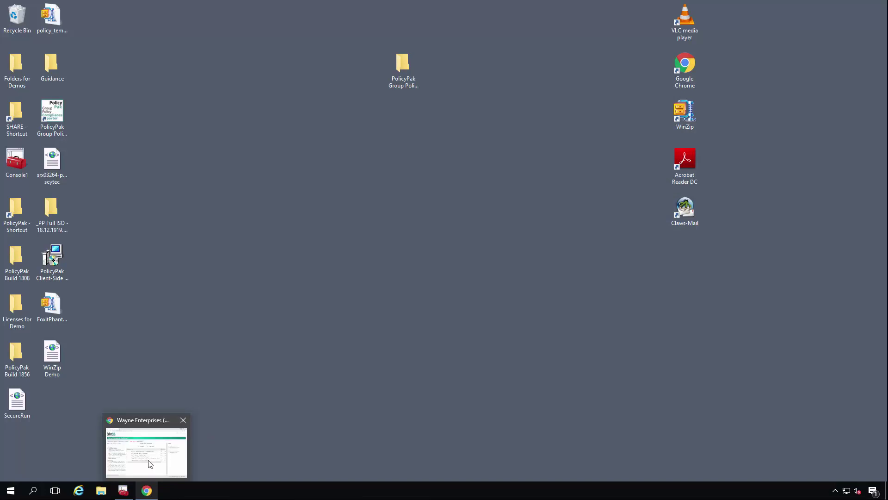
left_click(148, 470)
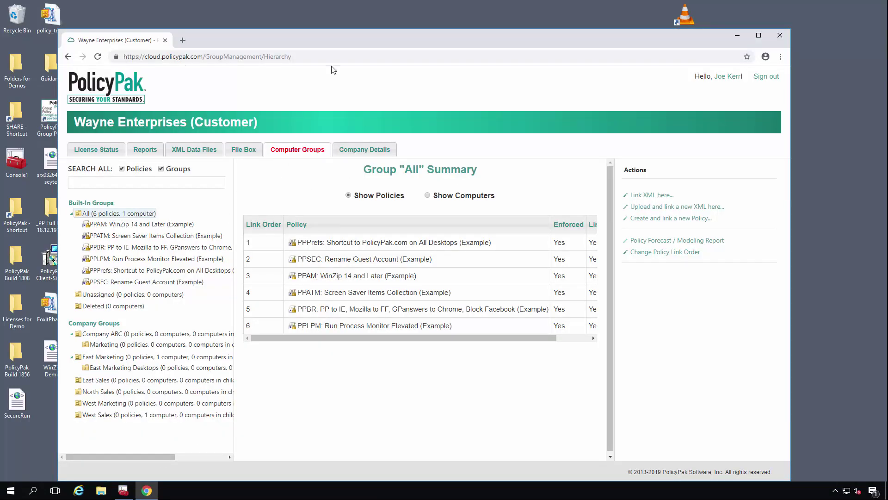
left_click_drag(343, 44, 346, 24)
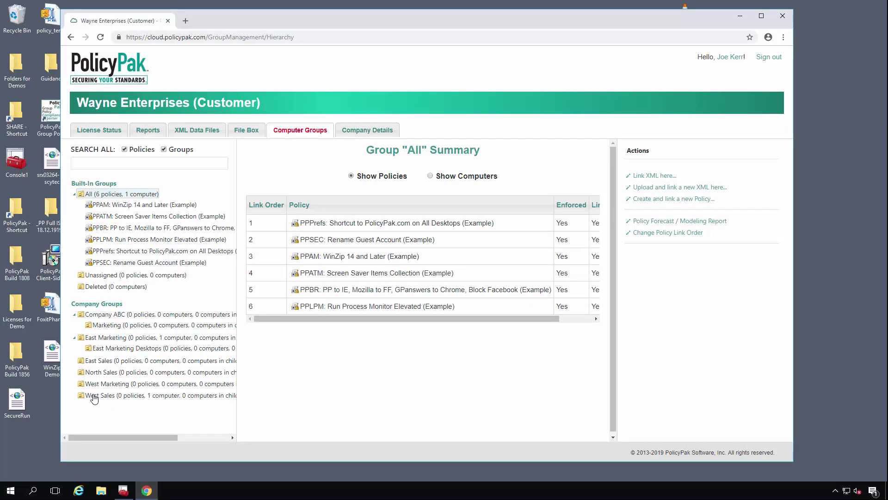
left_click(137, 399)
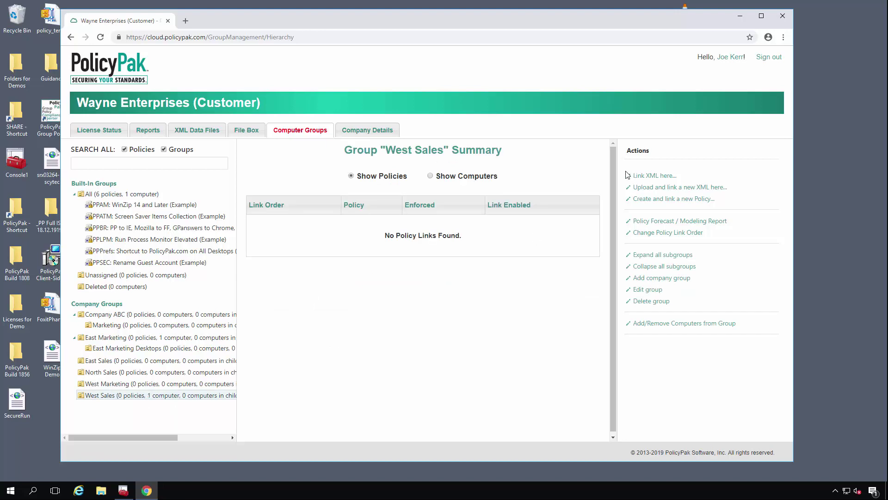
left_click(658, 203)
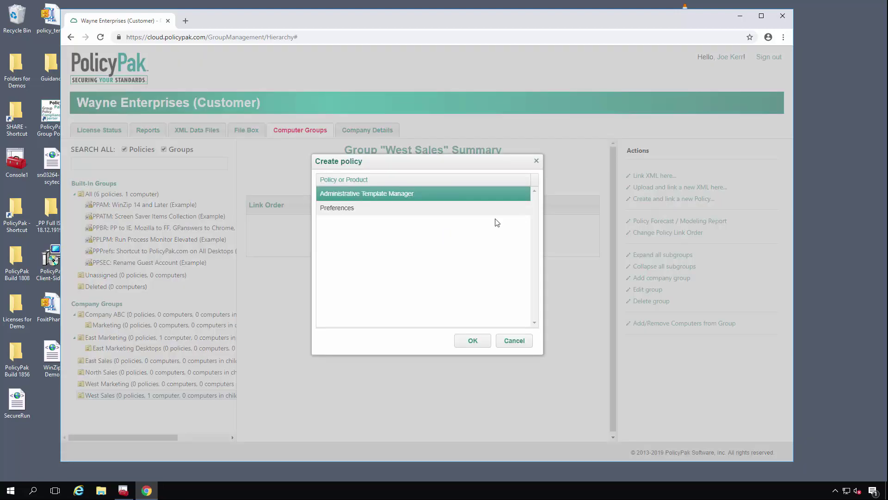
left_click(376, 212)
left_click(471, 340)
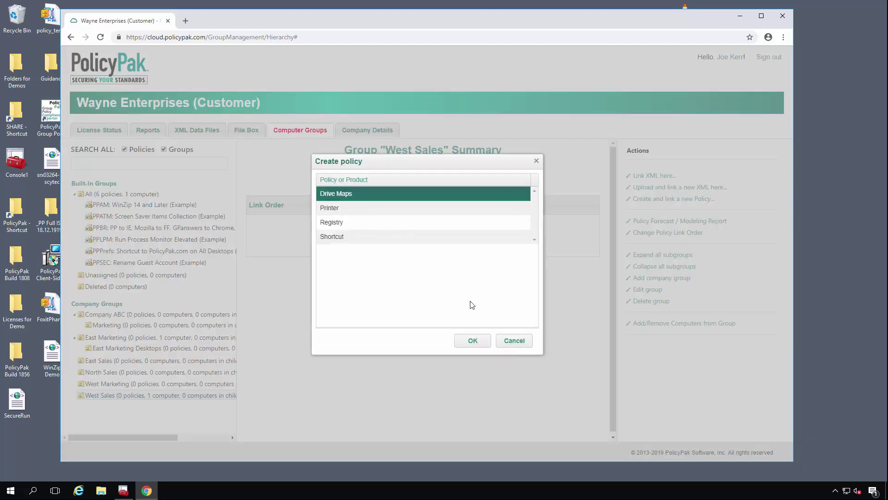
left_click(472, 340)
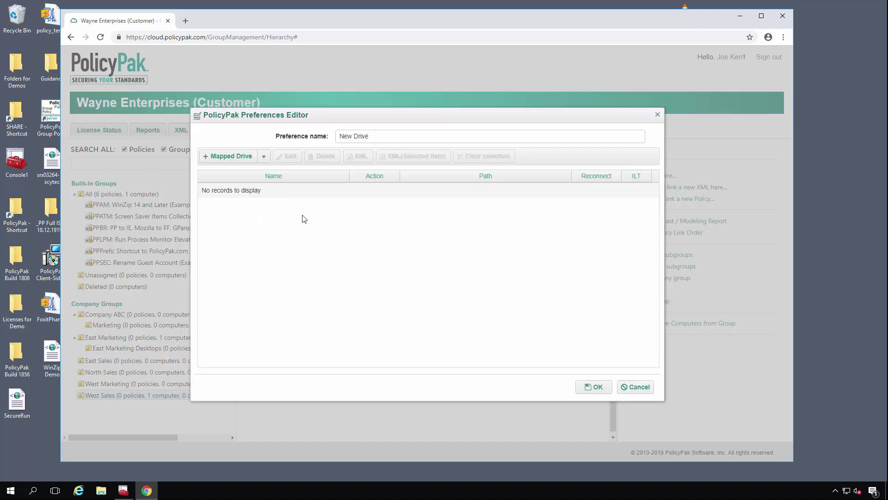
Step: Add a mapped drive with the location \\dc2016\share and the label Shared Folder
left_click(247, 160)
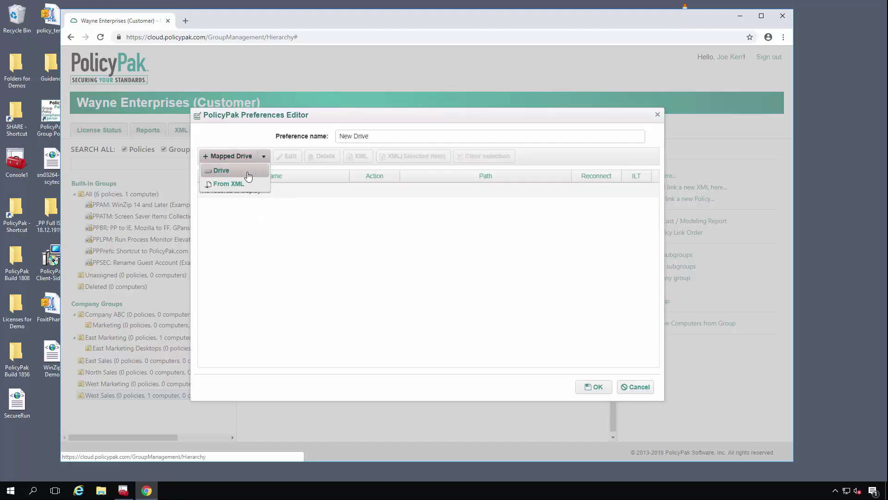
left_click(248, 175)
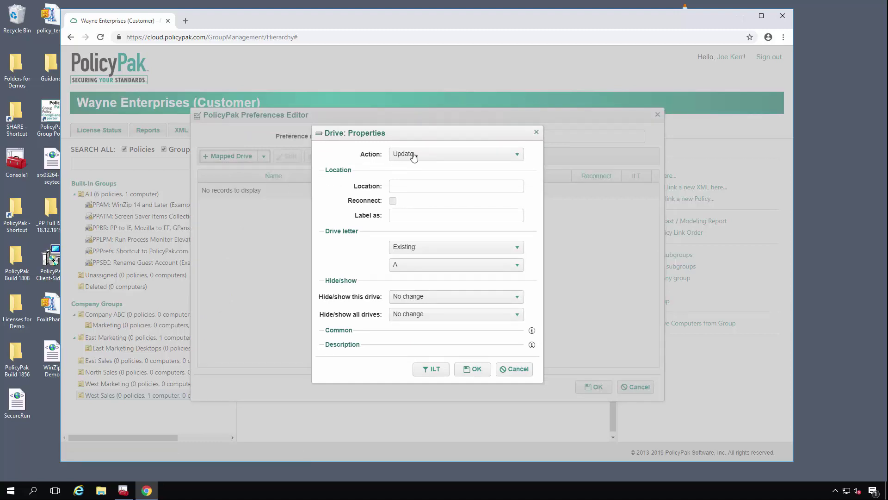
left_click(416, 188)
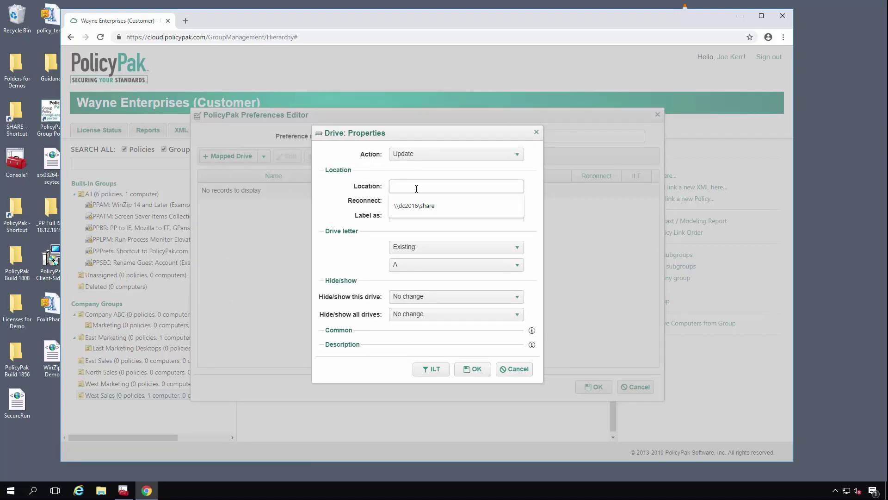
key("Down")
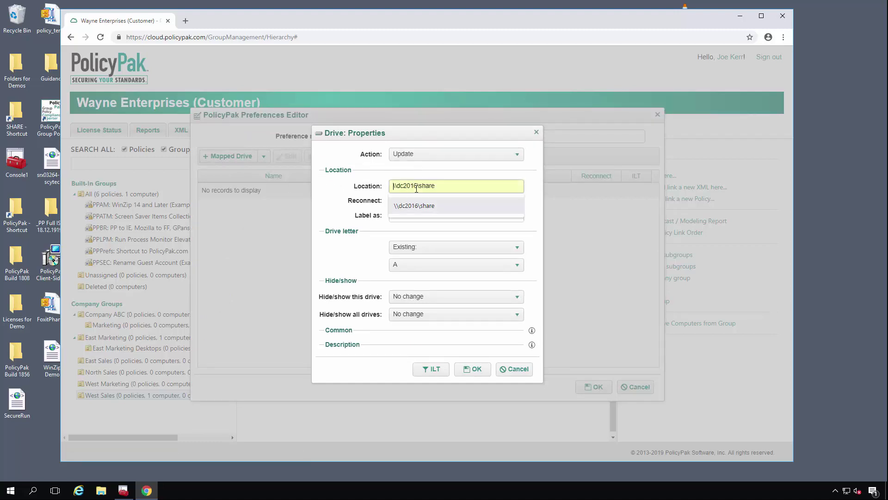
key("Return")
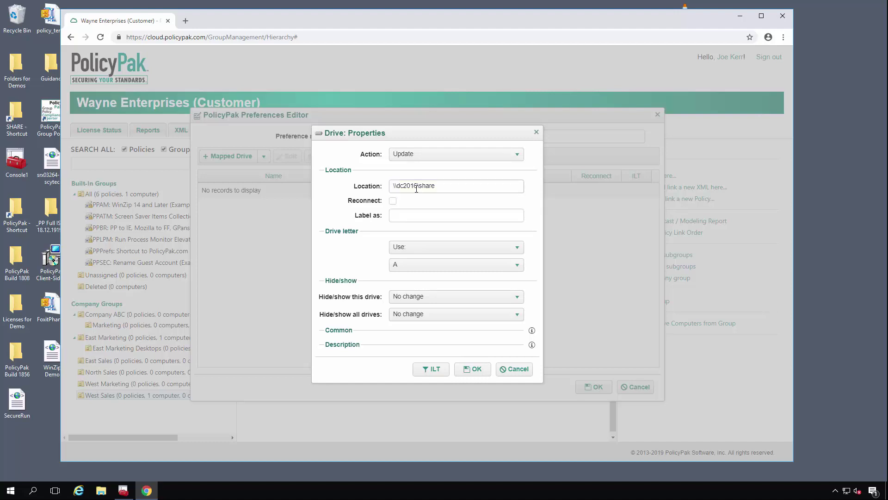
left_click(431, 213)
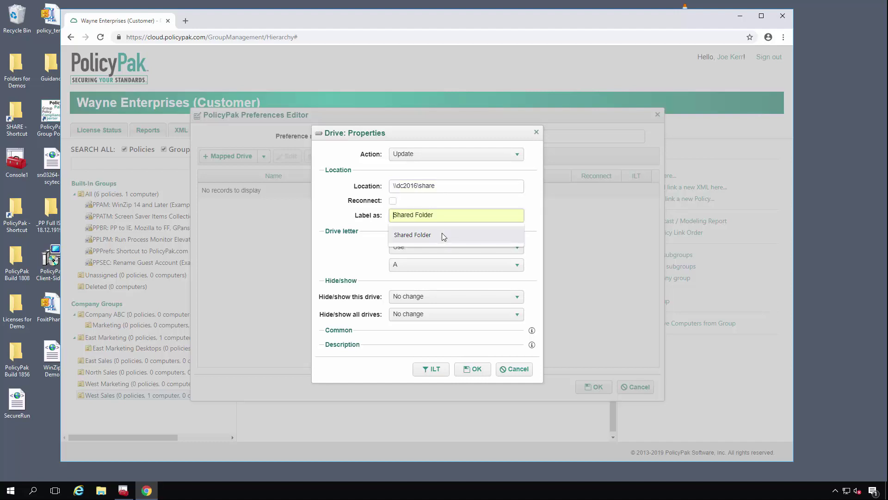
left_click(442, 232)
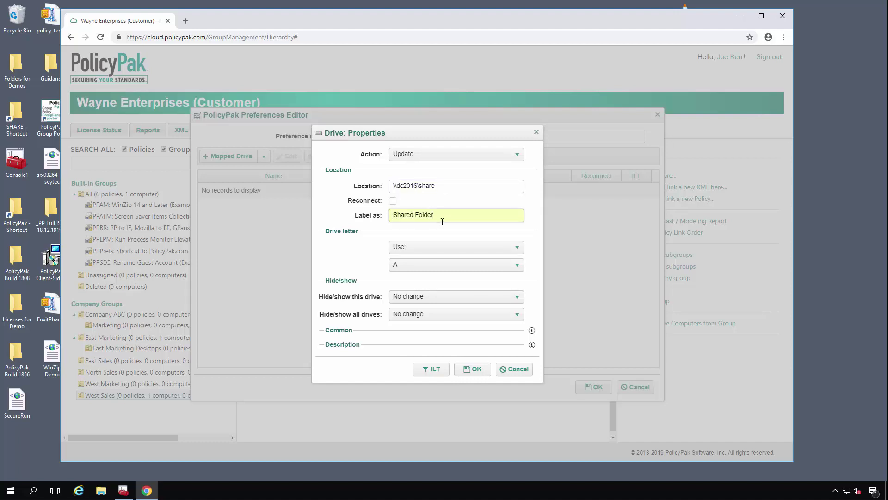
Step: Set the mapped drive to use drive letter X
left_click(443, 246)
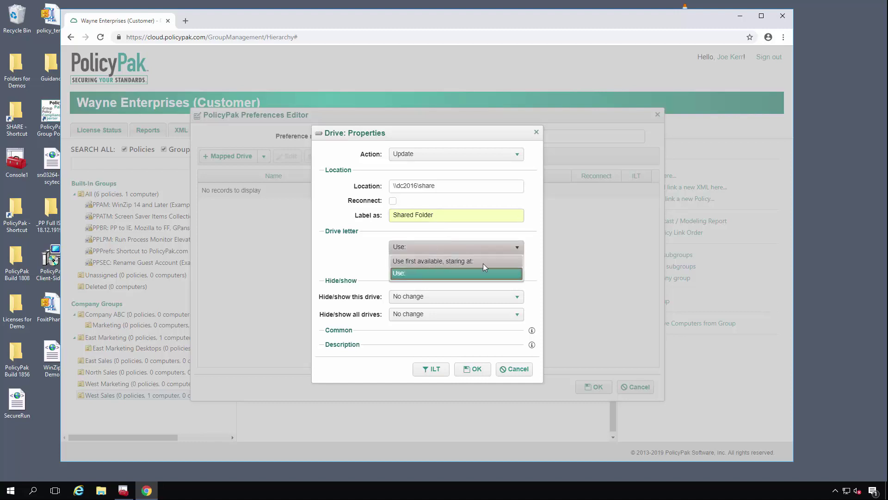
left_click(431, 273)
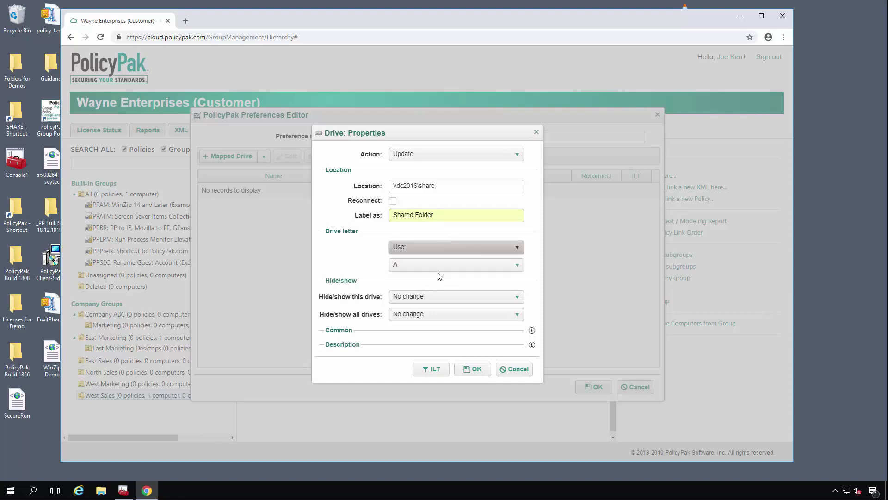
left_click(438, 266)
scroll(483, 316, "down", 5)
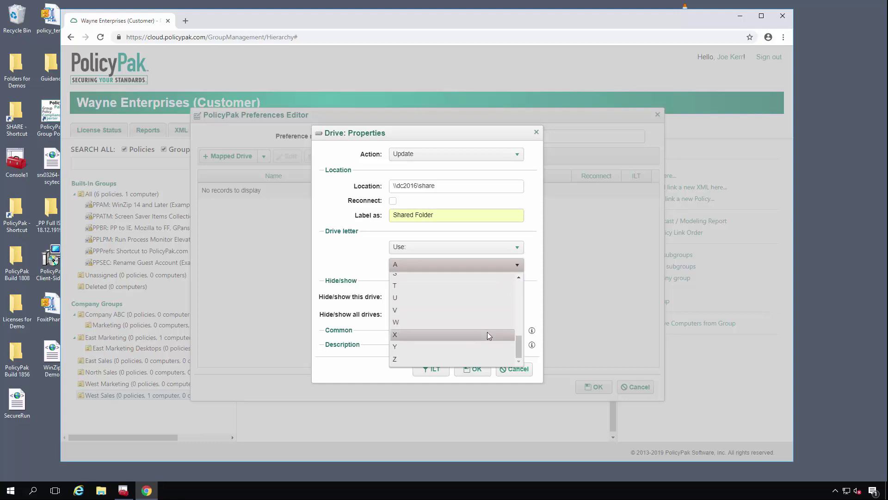
left_click(487, 333)
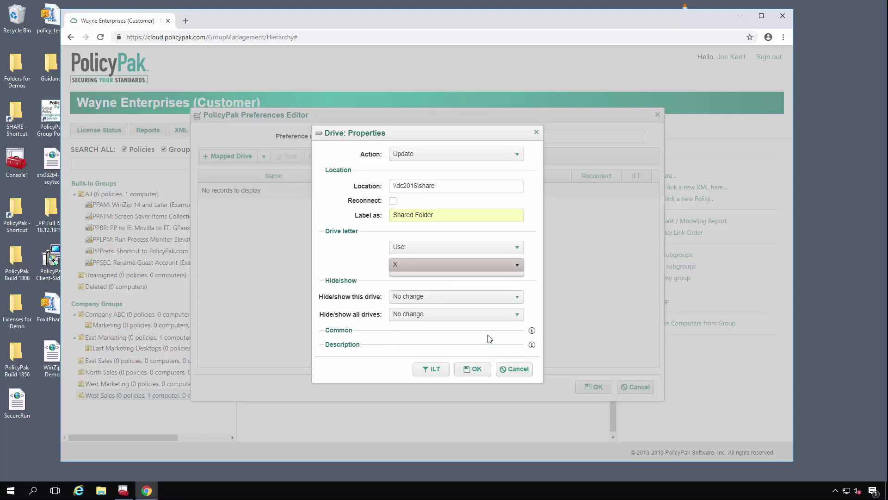
Step: Set the mapped drive's visibility options to Show this drive and Show all drives
left_click(422, 296)
left_click(436, 337)
left_click(434, 322)
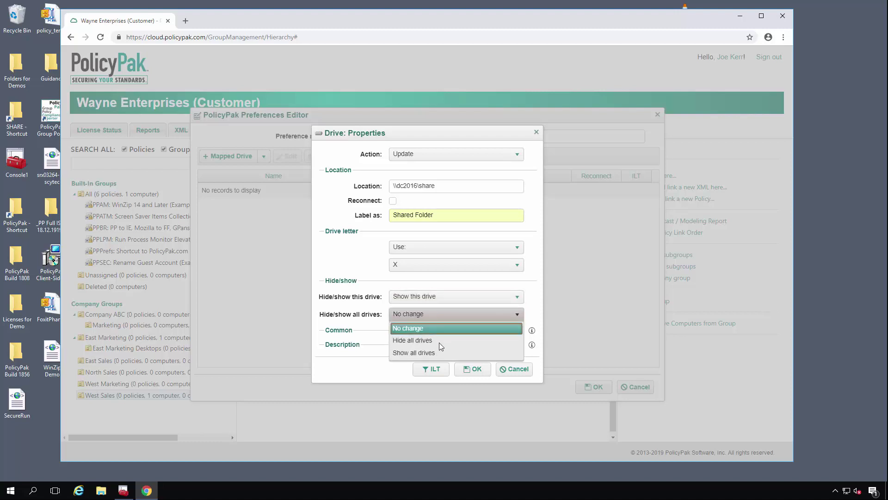
left_click(445, 354)
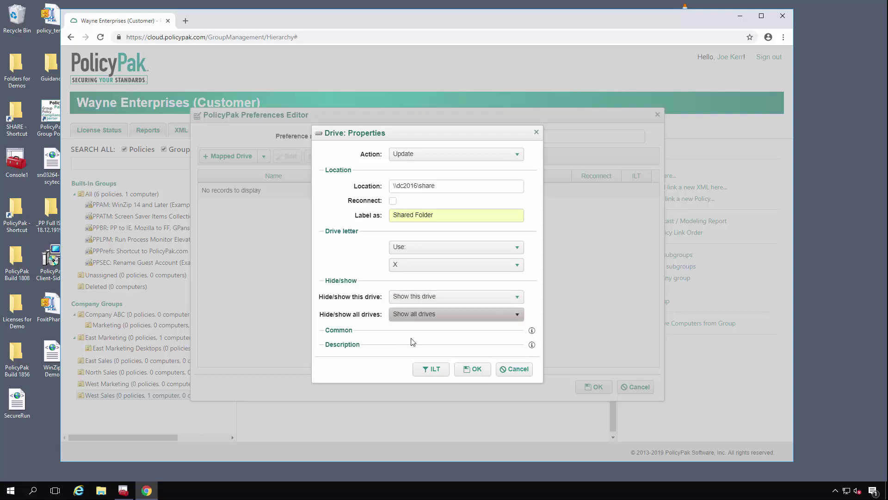
Step: Enable removing the mapped drive when it's no longer applied, and save both the drive and the New Drive preference
left_click(346, 331)
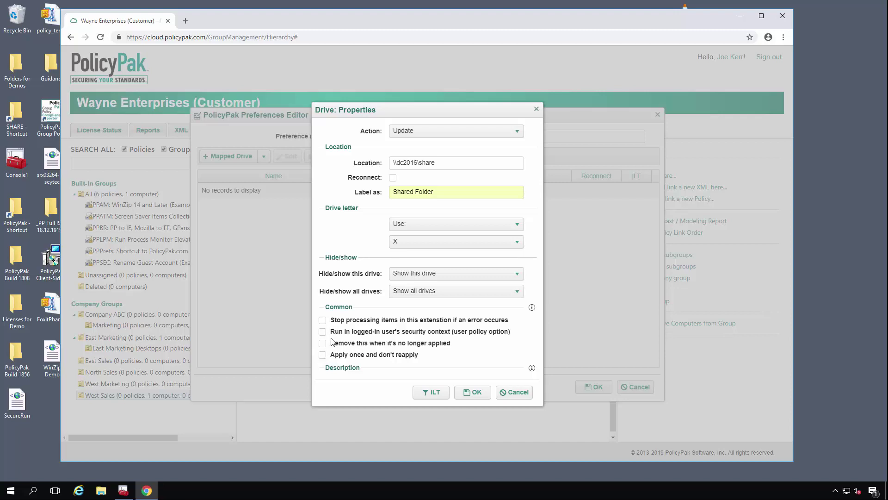
left_click(323, 343)
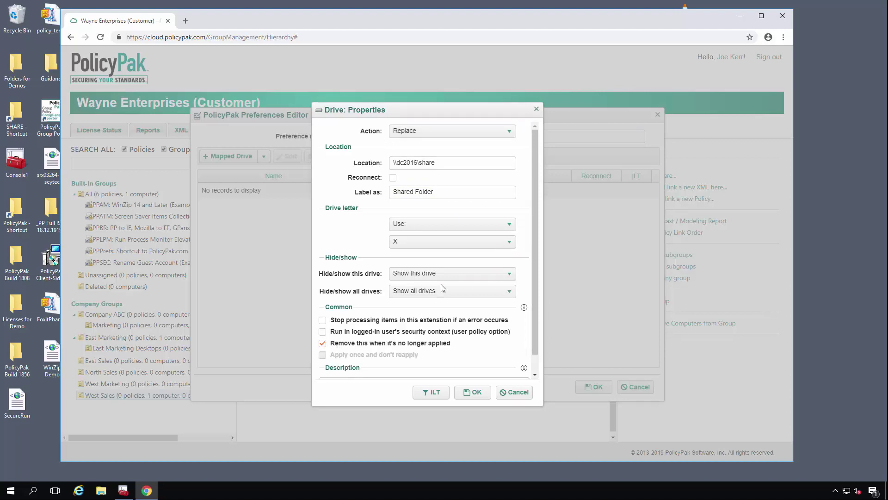
scroll(467, 358, "down", 1)
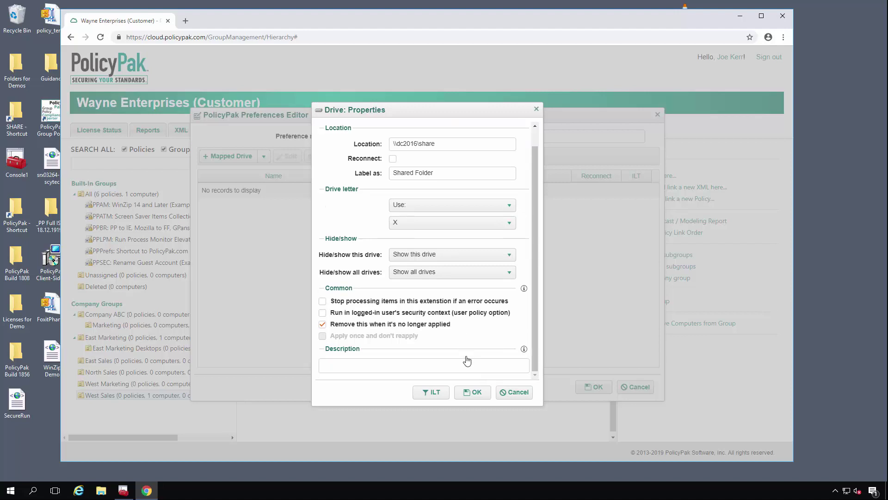
left_click(472, 392)
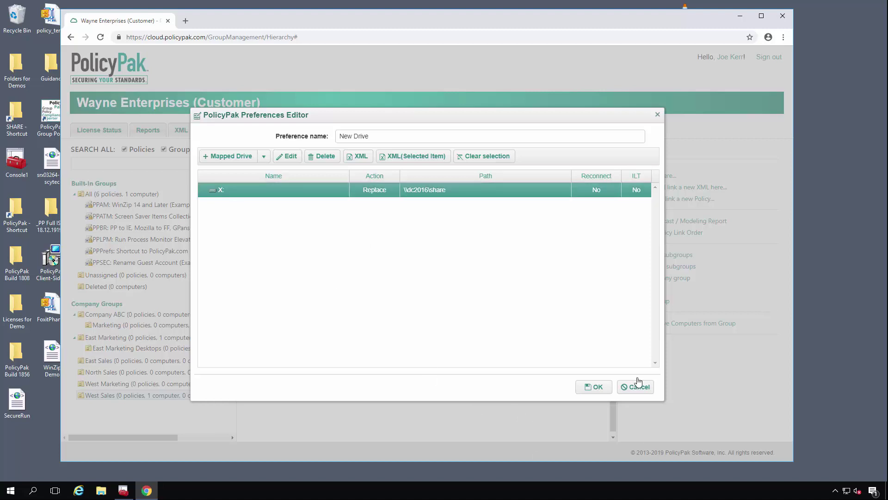
left_click(598, 387)
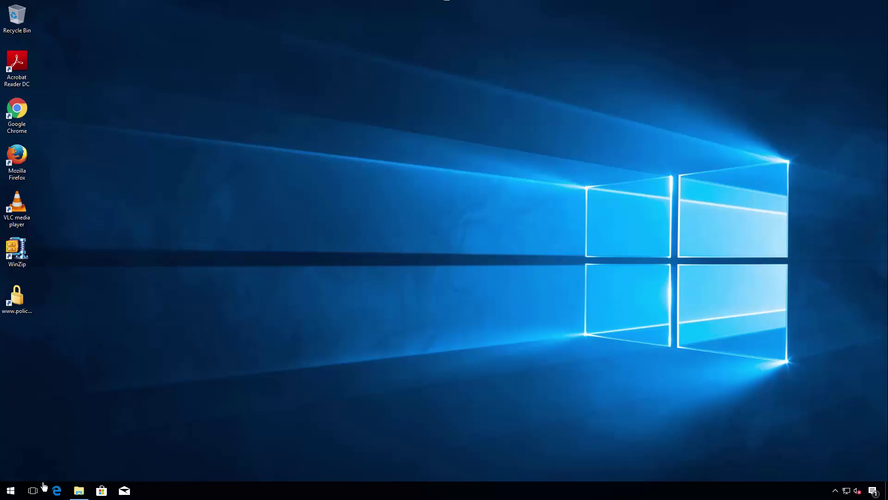
Step: On the client computer, run ppcloud /sync in a Command Prompt and minimize the window
right_click(10, 490)
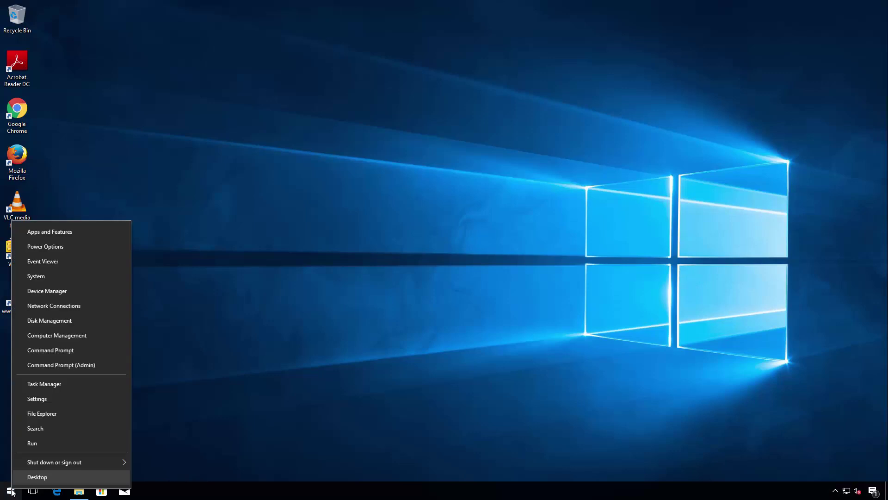
left_click(93, 348)
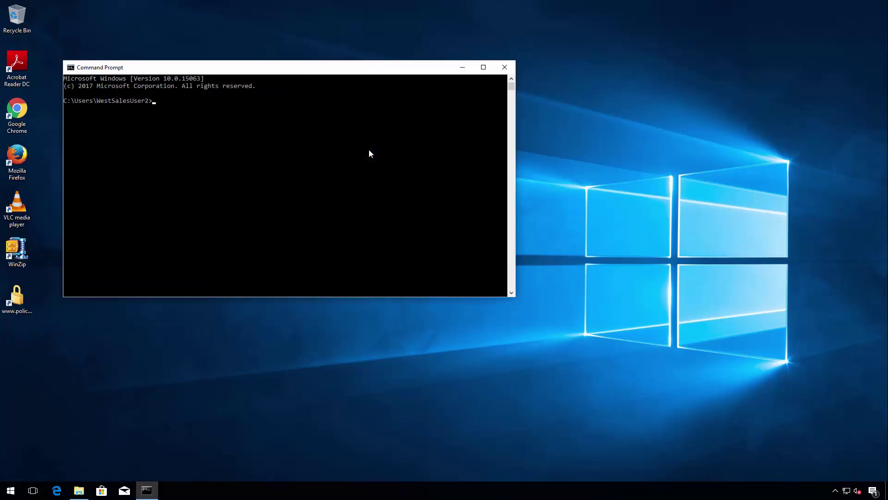
type("ppcloud /scy")
key("BackSpace")
key("BackSpace")
type("ync")
key("Return")
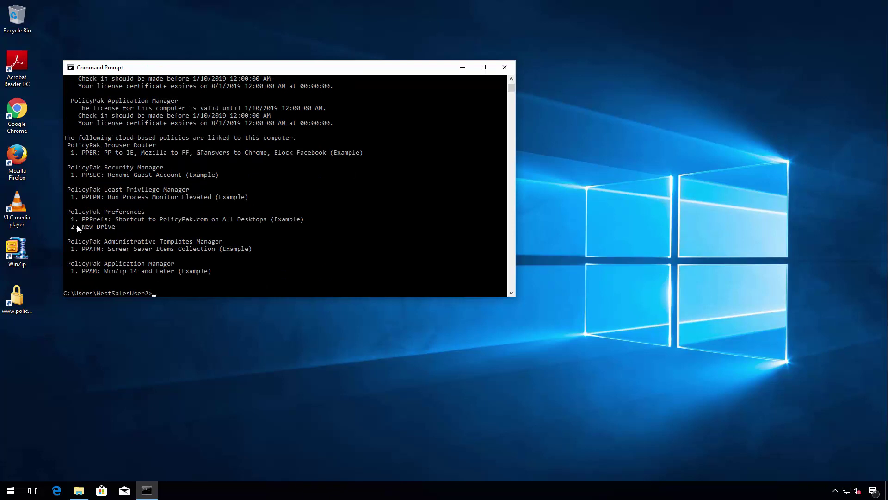
left_click(462, 67)
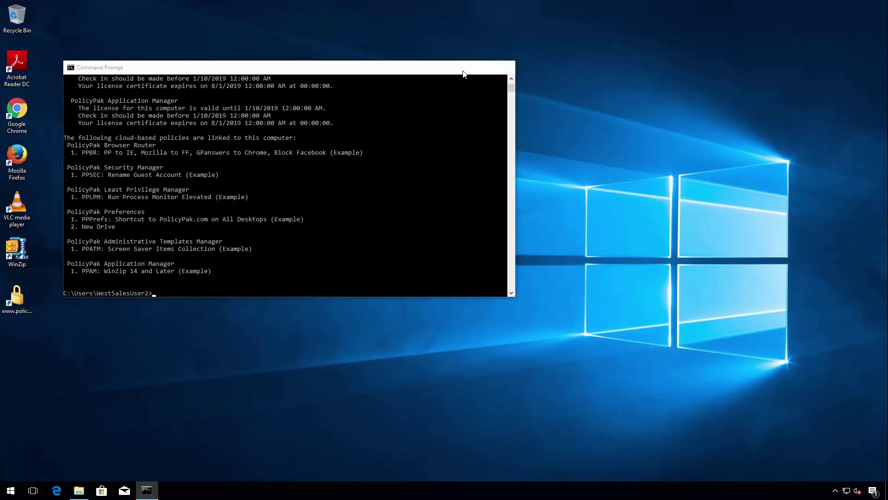
Step: Check This PC in File Explorer for the mapped network drive and close the window
left_click(79, 490)
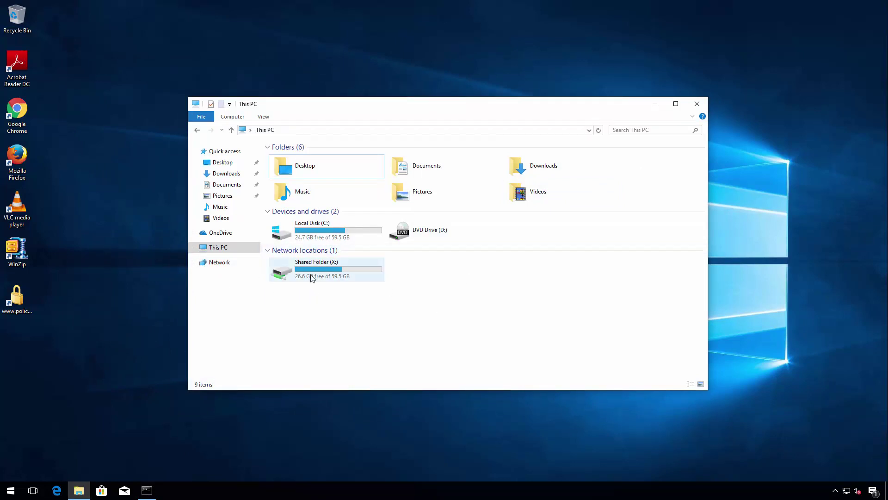
left_click(698, 105)
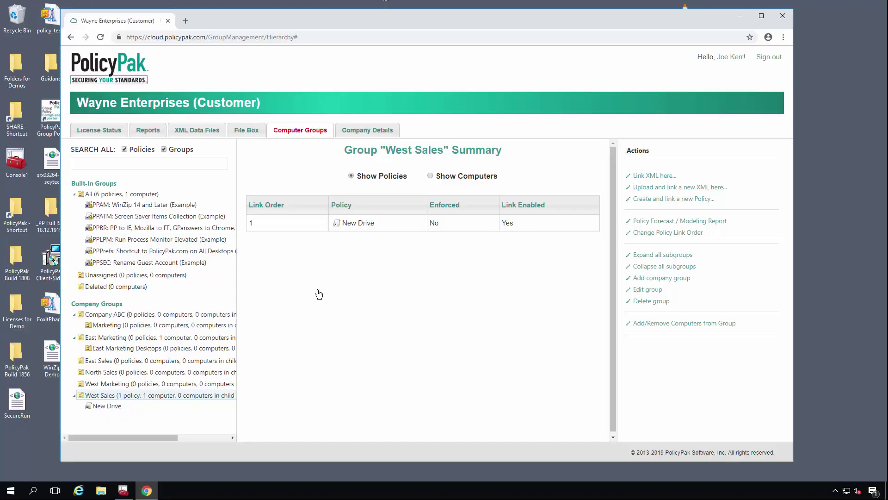
Step: Unlink the New Drive policy's XML data file from the West Sales computer group
left_click(108, 409)
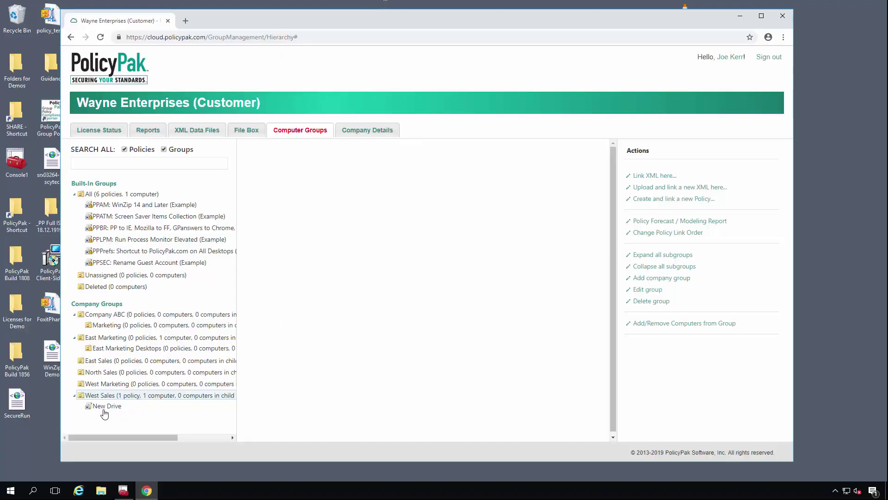
left_click(675, 176)
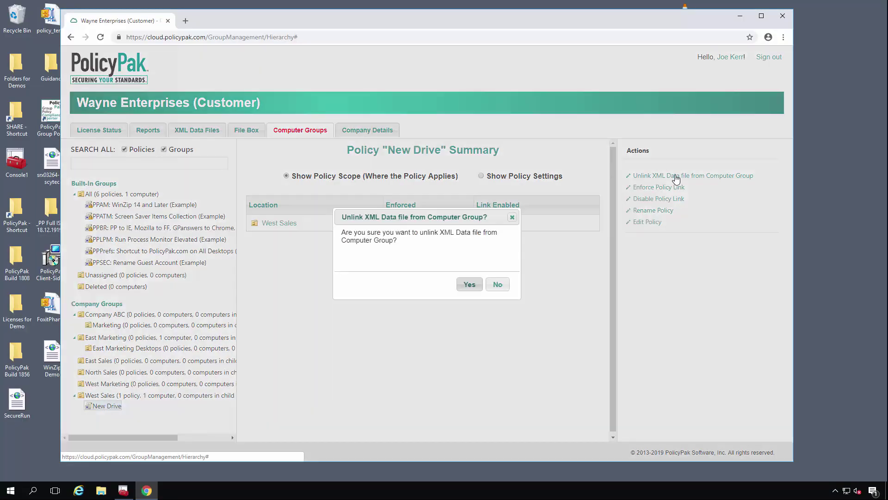
left_click(469, 285)
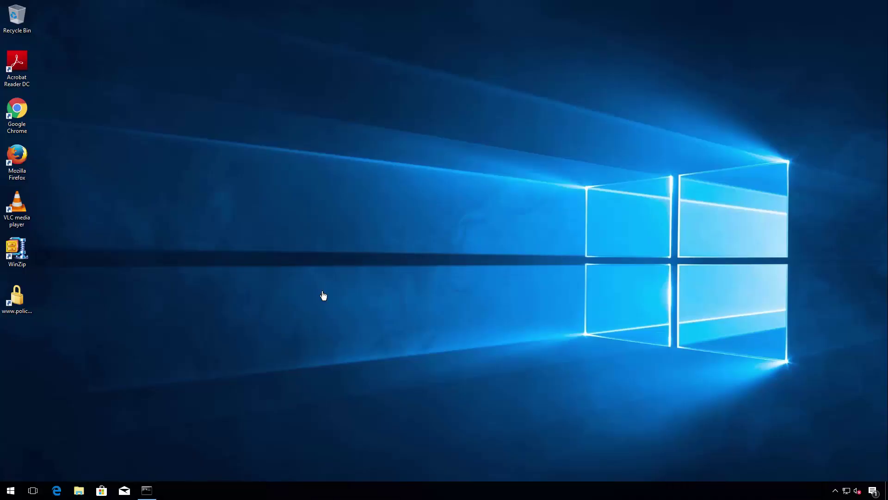
Step: On the client computer, run ppcloud /sync in the open Command Prompt and check This PC for the mapped drive
left_click(146, 489)
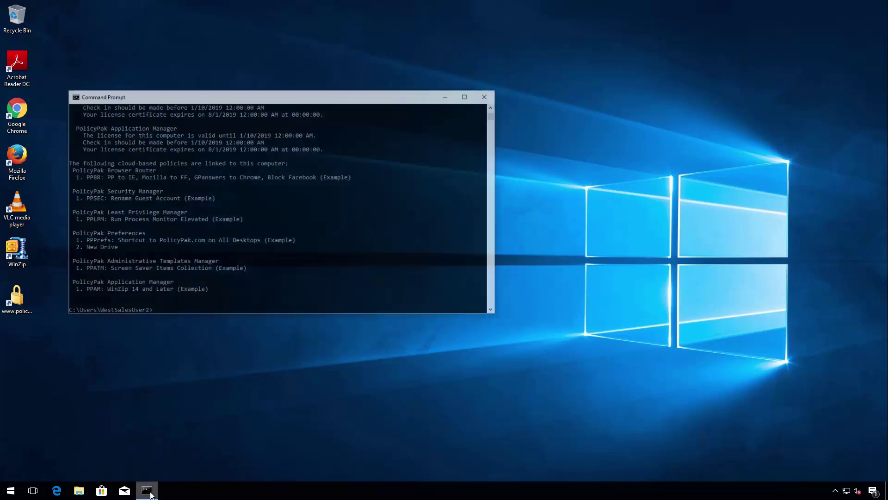
type("ppcloud /sync")
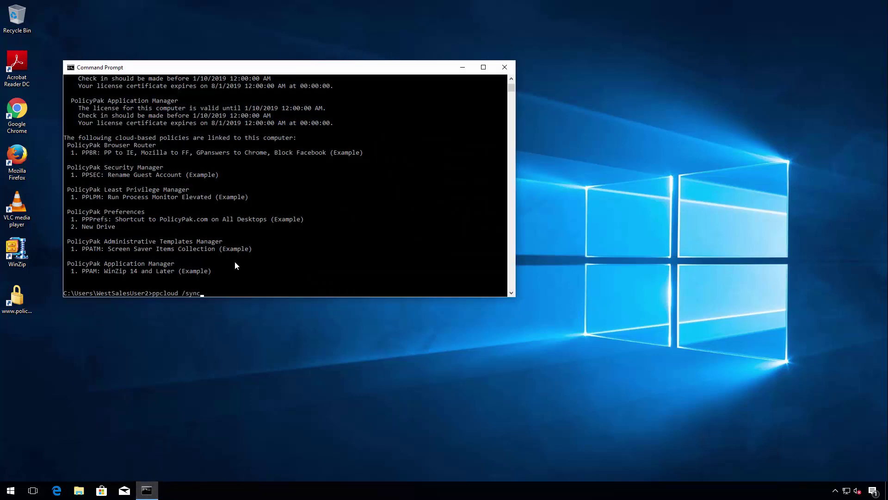
key("Return")
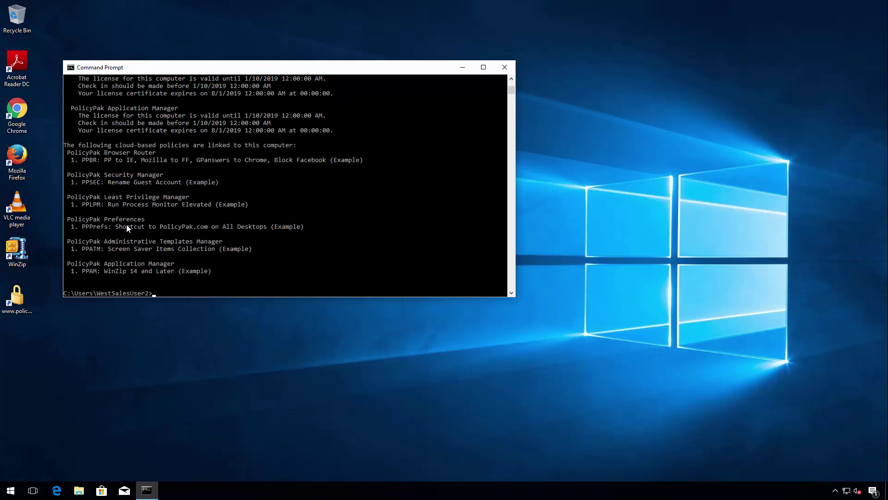
left_click(75, 491)
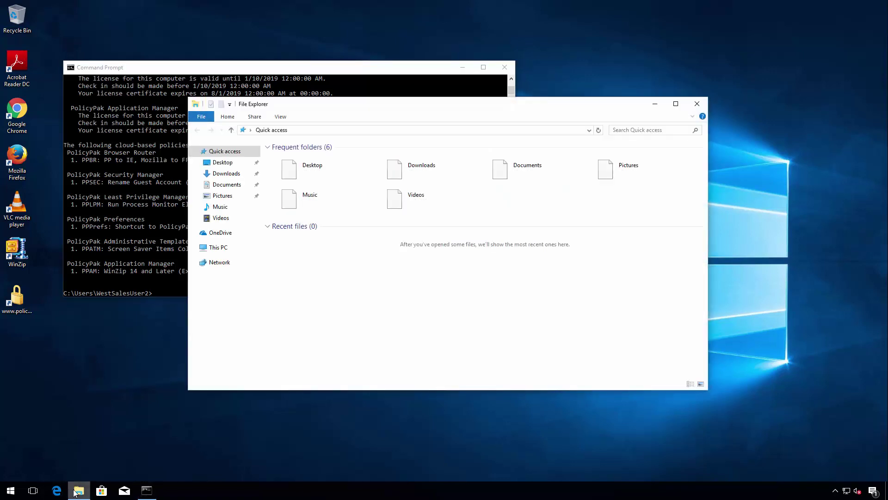
left_click(219, 249)
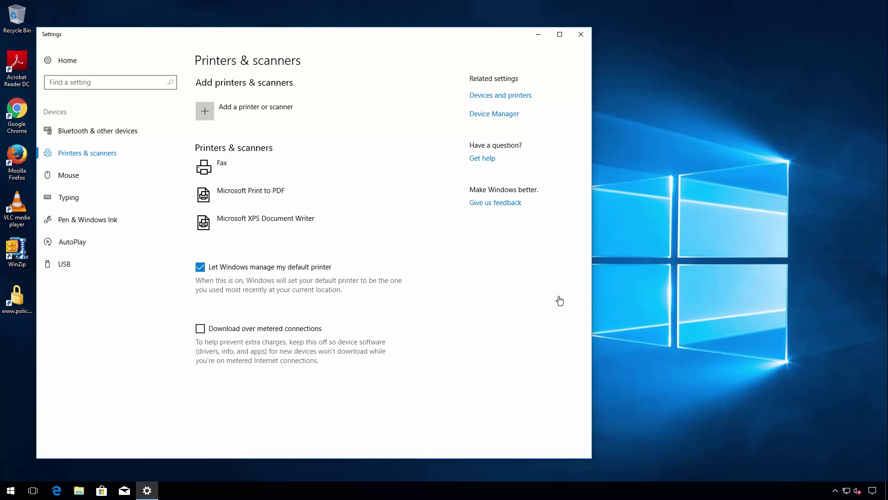
Step: Check the installed printers in Devices and Printers on the client computer, close it and minimize Settings
left_click(488, 98)
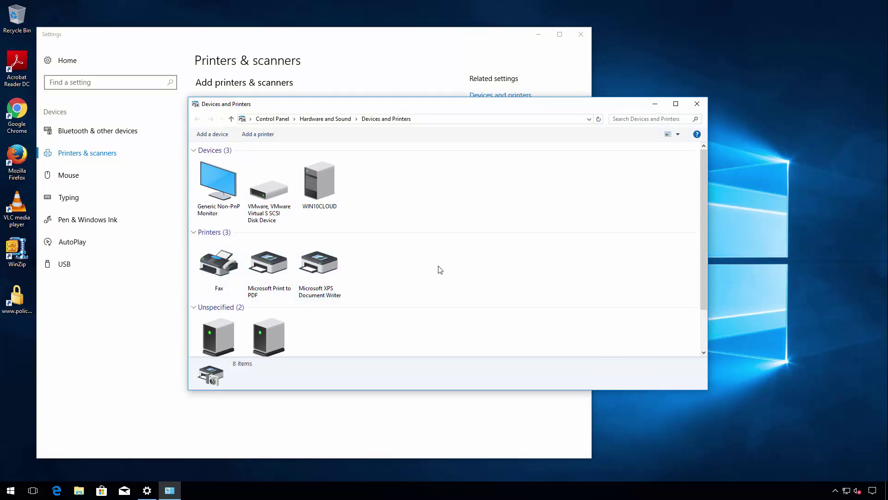
left_click(697, 104)
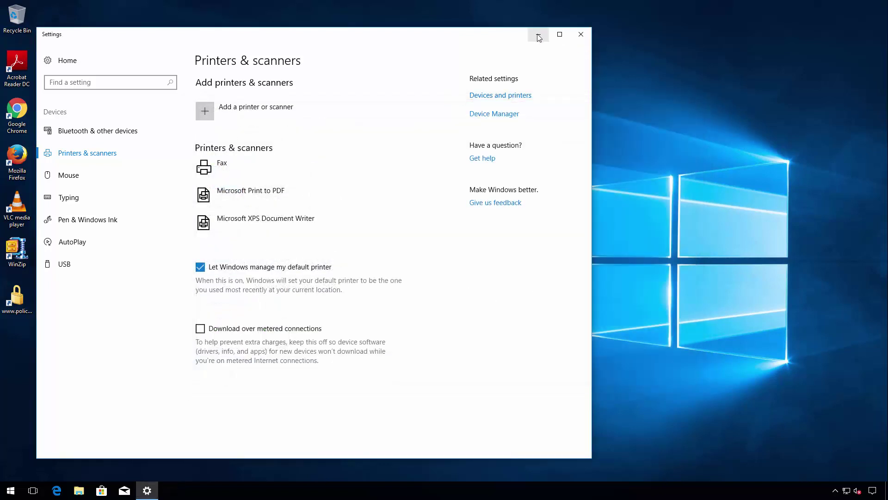
left_click(537, 34)
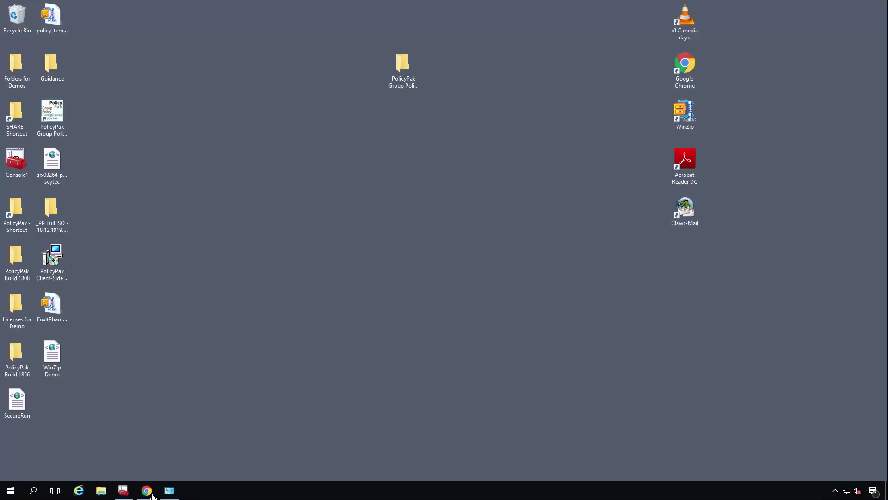
Step: Back in the PolicyPak Cloud console, create and link a new Preferences policy of type Printer for the West Sales group
left_click(153, 495)
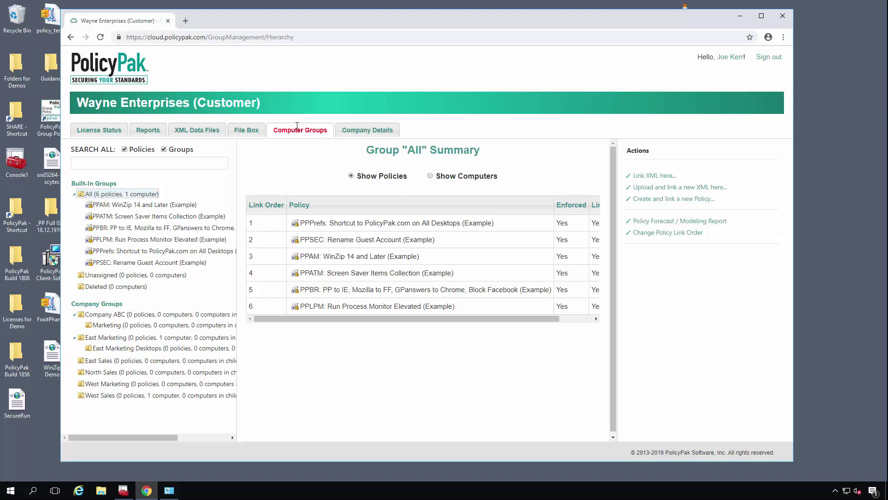
left_click(90, 397)
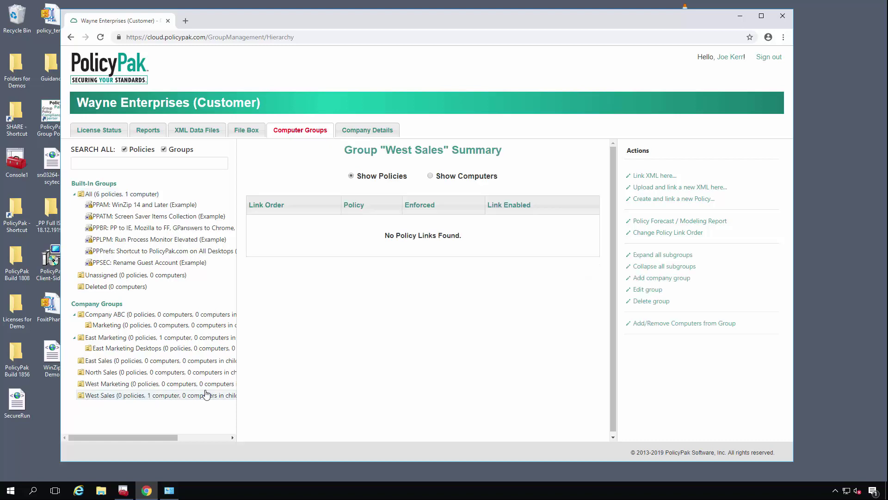
left_click(669, 202)
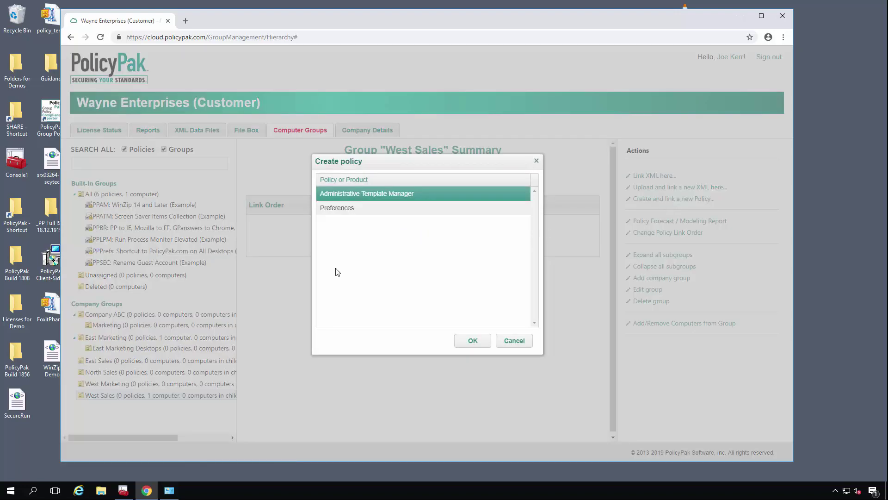
left_click(371, 210)
left_click(472, 340)
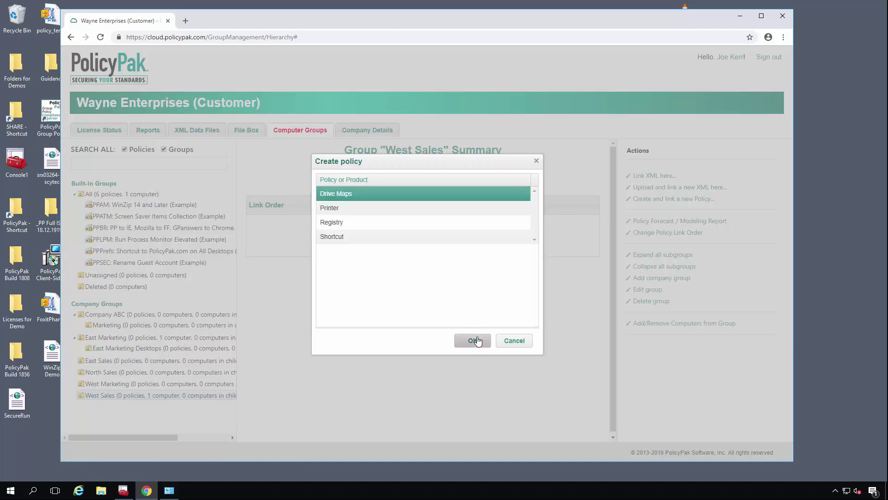
left_click(367, 207)
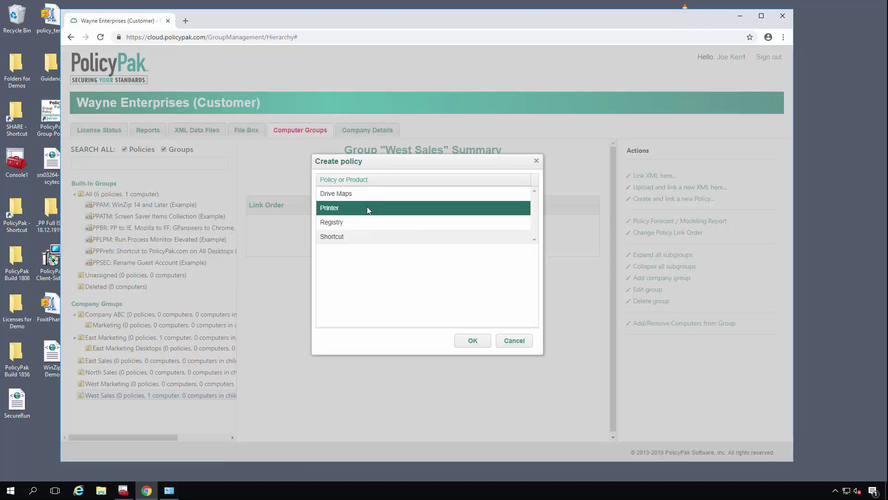
left_click(481, 346)
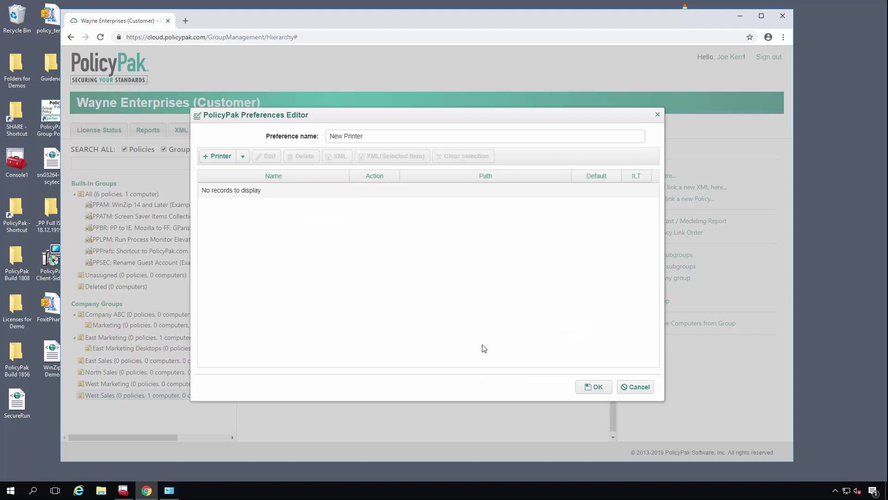
Step: Add a shared printer to the New Printer preference with action Create and share path \\dc2016\printershare
left_click(242, 156)
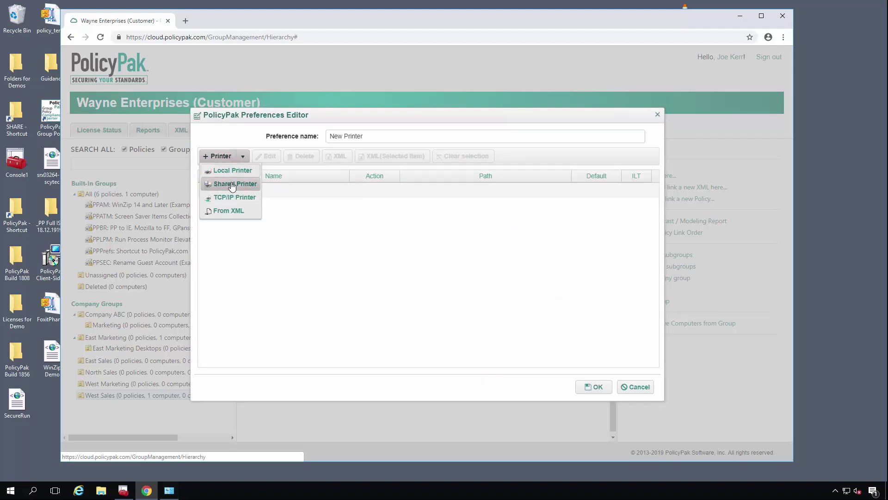
left_click(232, 185)
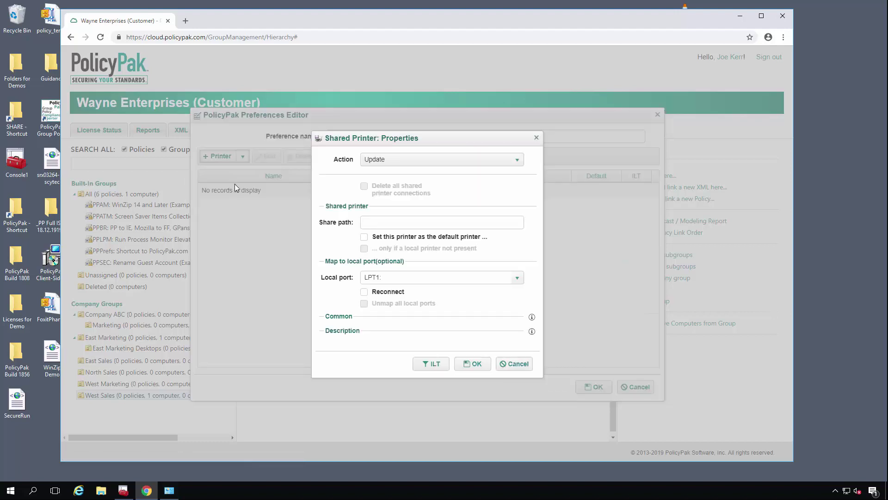
left_click(412, 160)
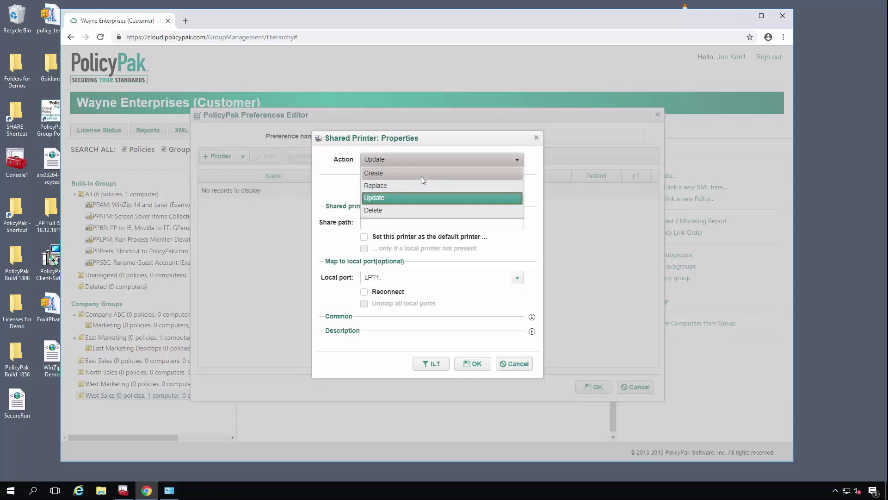
left_click(421, 171)
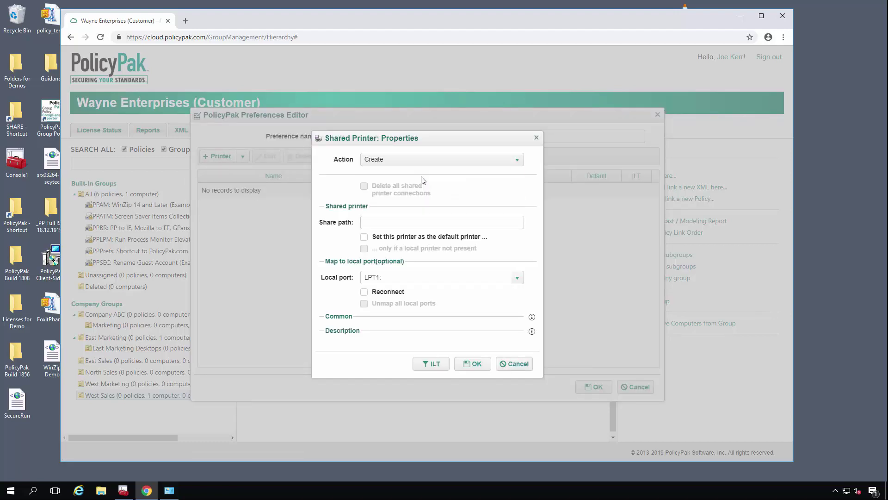
left_click(430, 223)
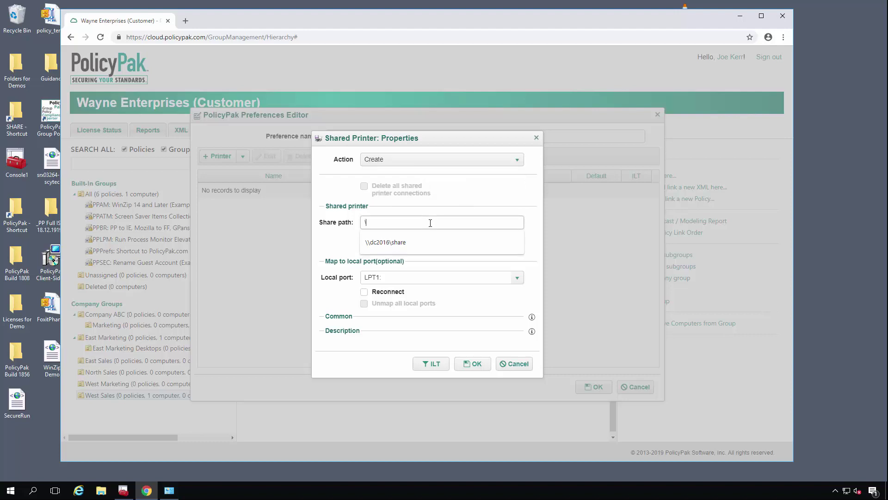
type("\\dc2016\\printershare")
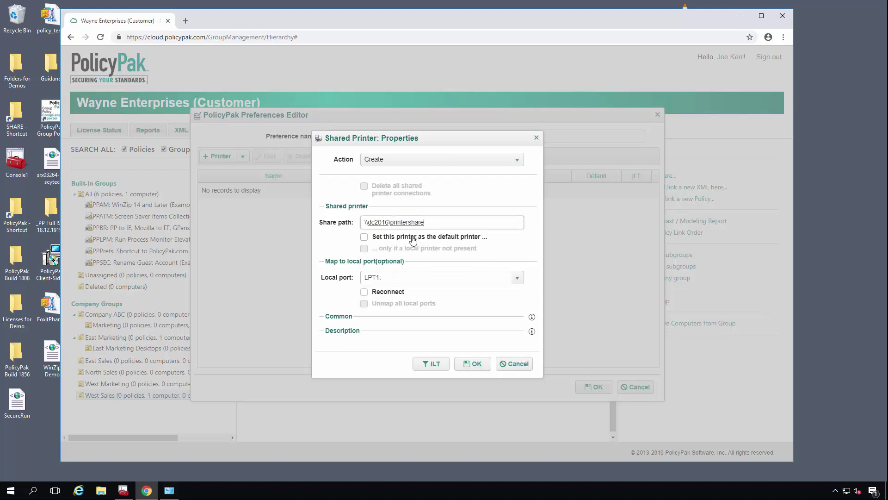
Step: Clear the shared printer's local port and enable removing it when it's no longer applied
left_click(505, 277)
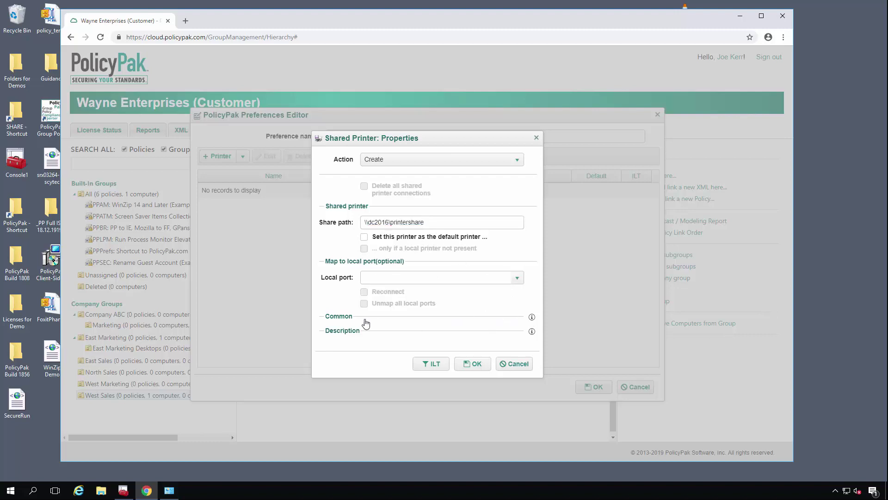
left_click(347, 316)
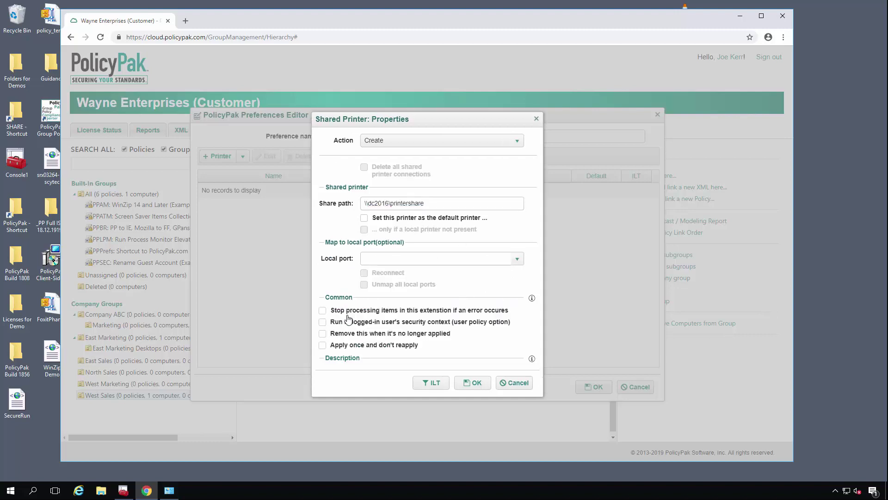
left_click(323, 334)
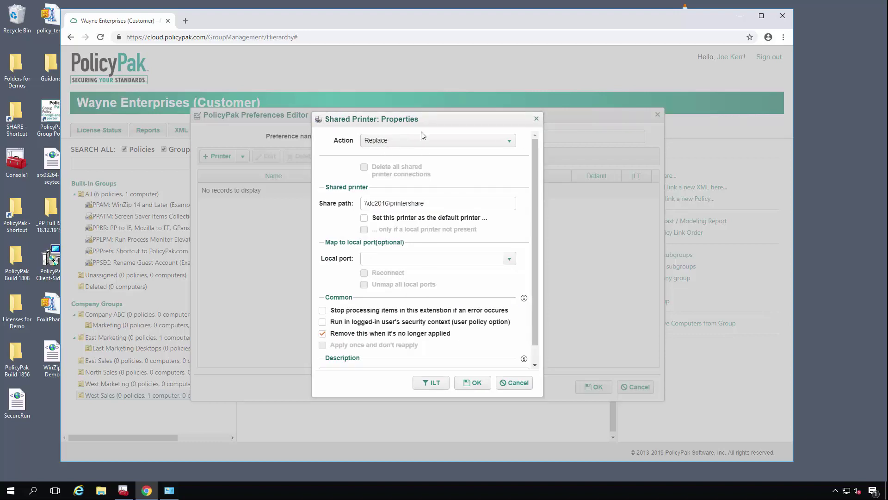
Step: Enter "Printershare Printer" as the shared printer's description, and save both the printer and the New Printer preference
left_click(471, 382)
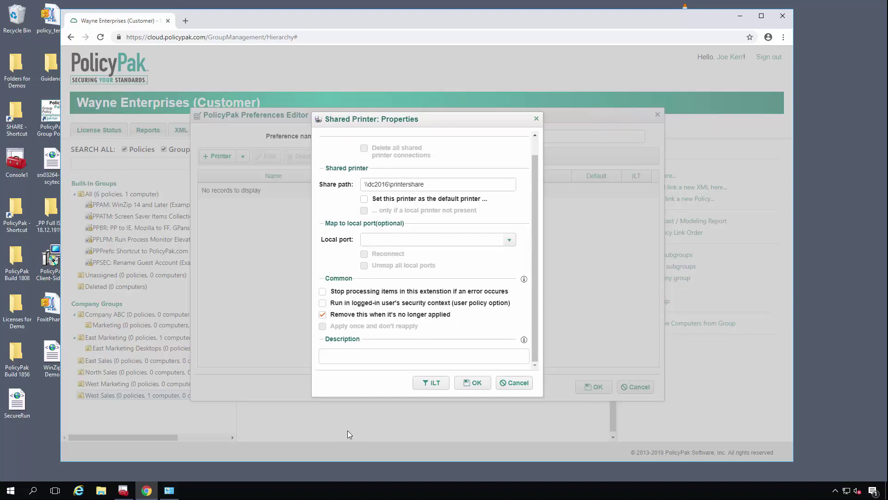
left_click(355, 356)
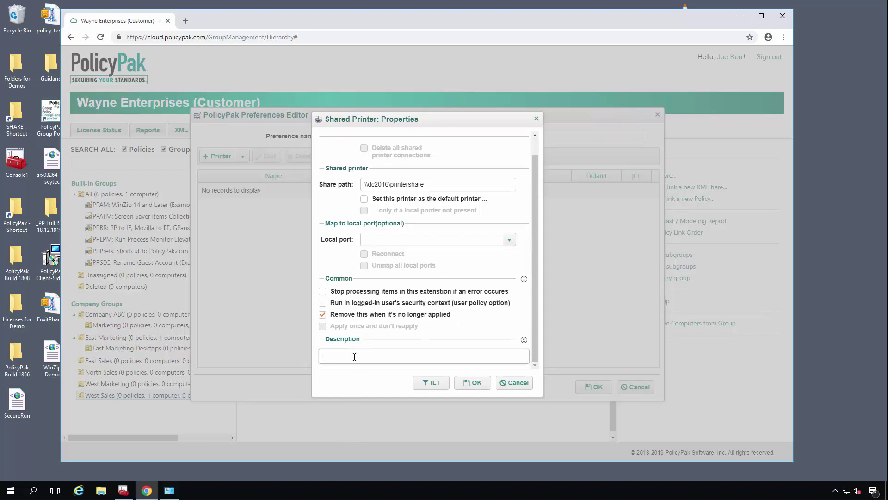
type("Printersare")
key("BackSpace")
key("BackSpace")
key("BackSpace")
type("hare Printer")
double_click(364, 356)
left_click(395, 358)
left_click(477, 383)
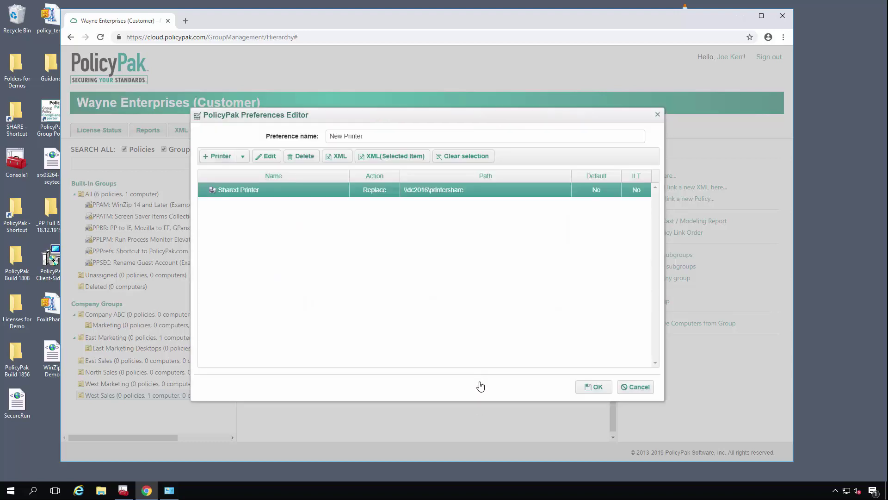
left_click(589, 387)
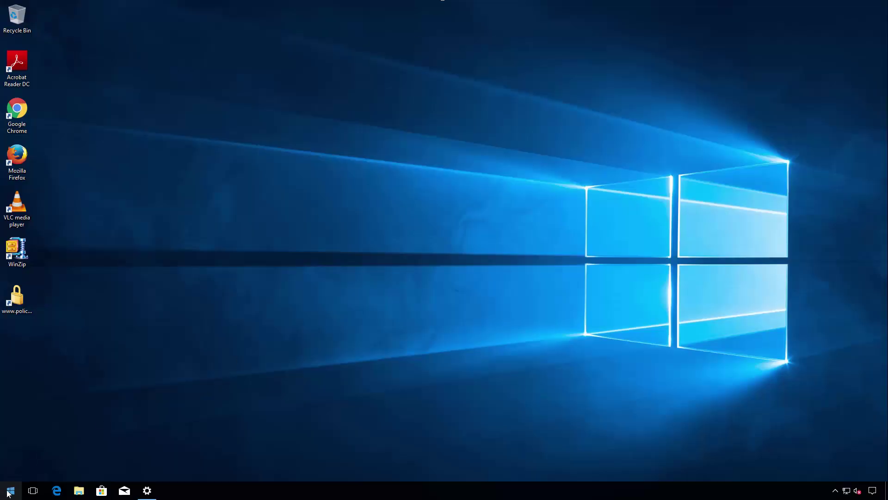
Step: On the client computer, open a new Command Prompt, run ppcloud /sync and minimize the window
right_click(7, 493)
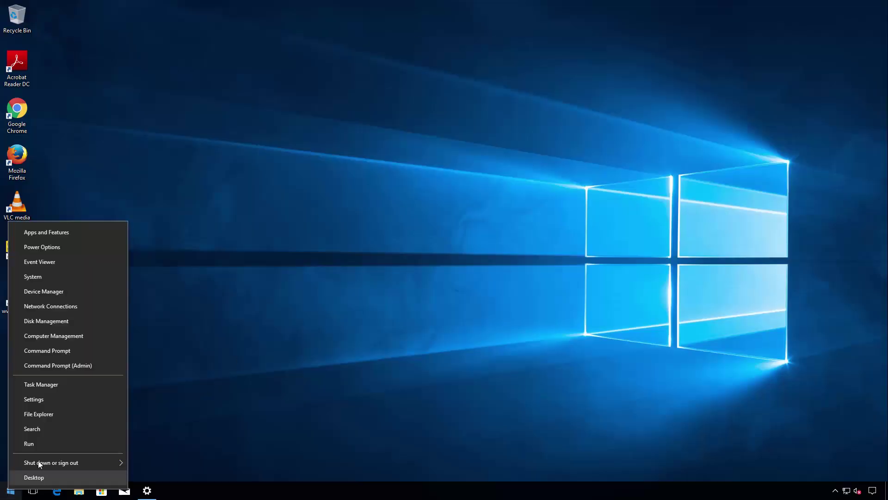
left_click(90, 352)
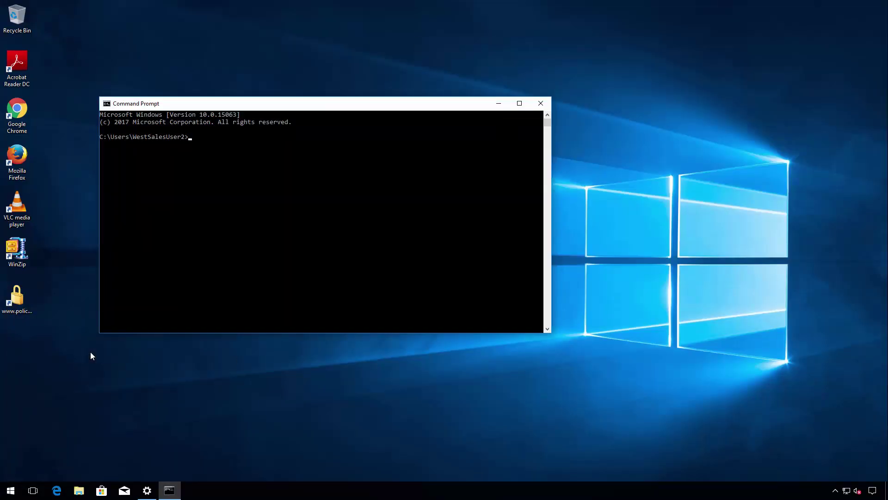
type("ppcloud /sync")
key("Return")
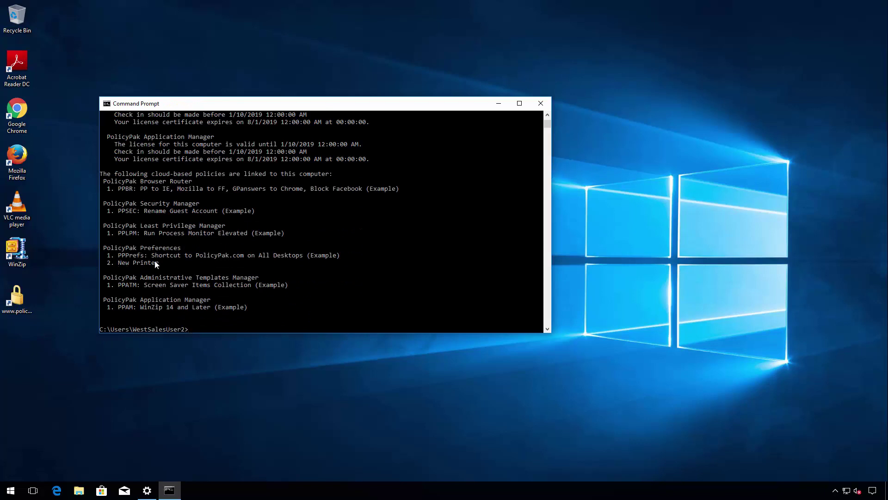
left_click(498, 104)
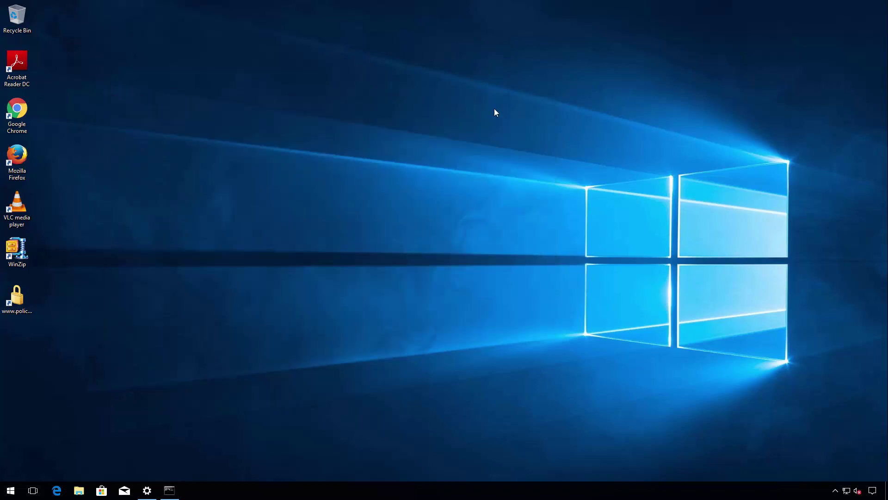
Step: On the client computer, open Devices and Printers from the printer settings and check the PrinterShare on dc2016 printer
left_click(148, 490)
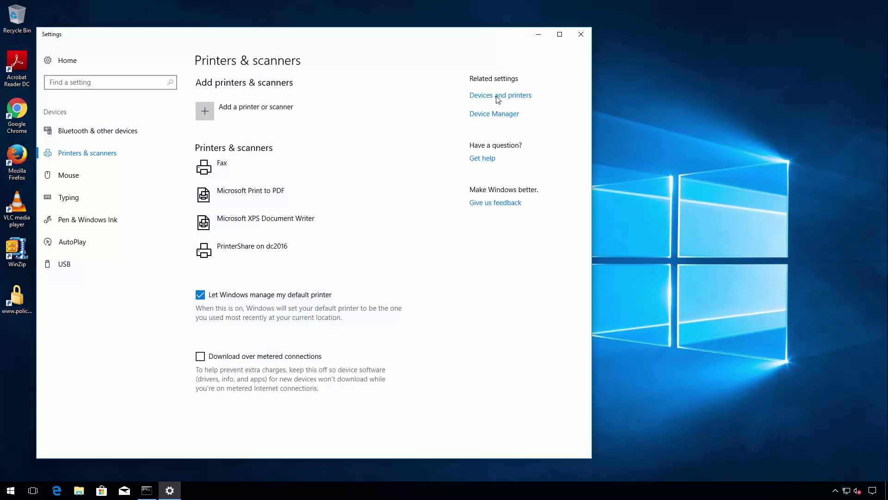
left_click(497, 96)
left_click(389, 258)
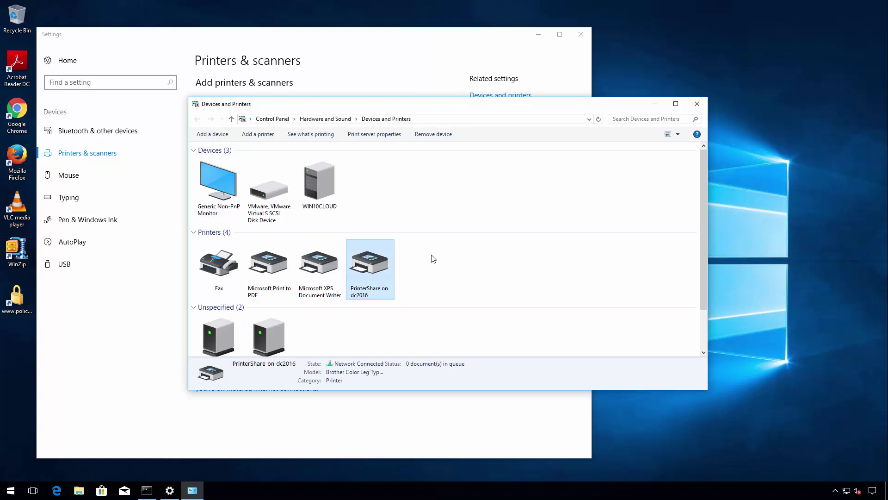
left_click(586, 283)
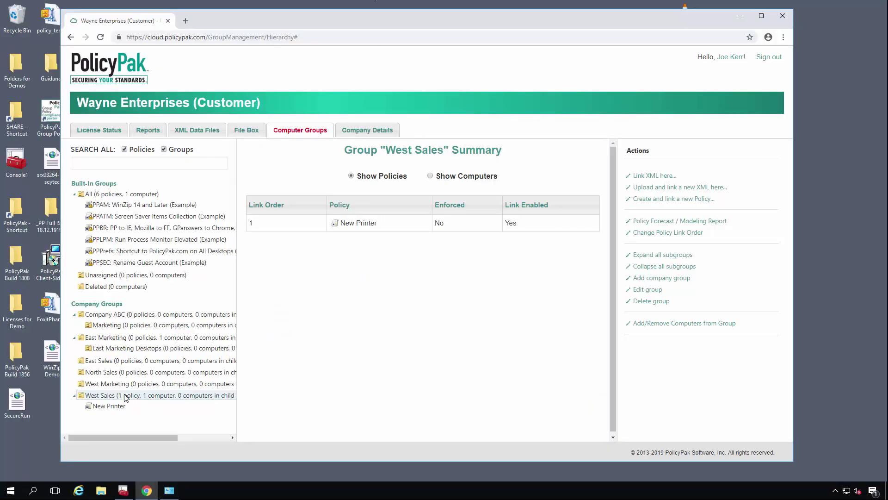
Step: In PolicyPak Cloud, unlink the New Printer policy from the West Sales group and confirm the removal
left_click(111, 406)
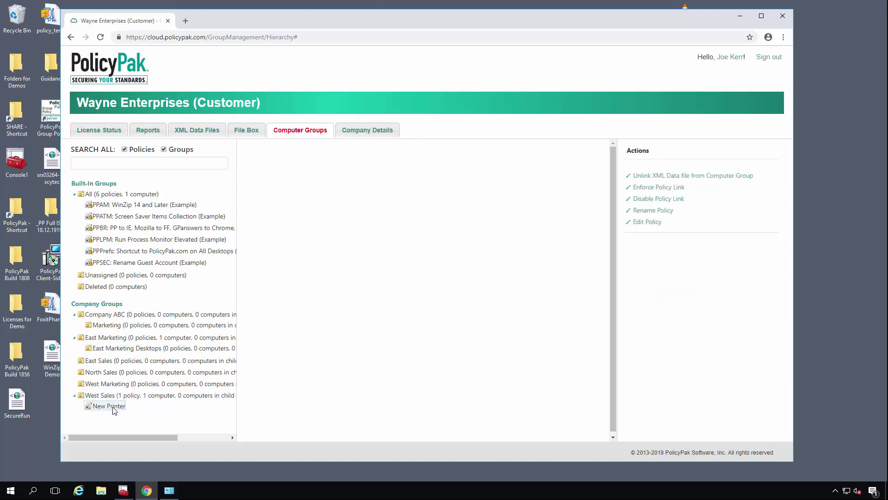
left_click(669, 178)
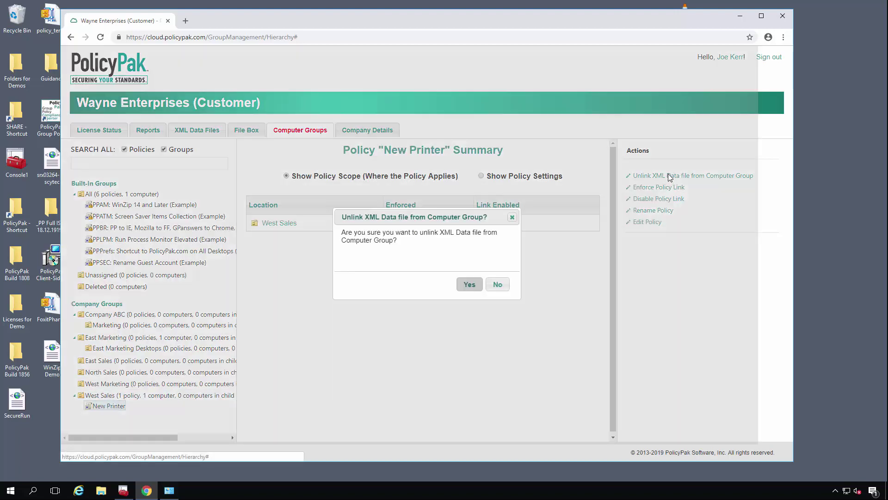
left_click(468, 283)
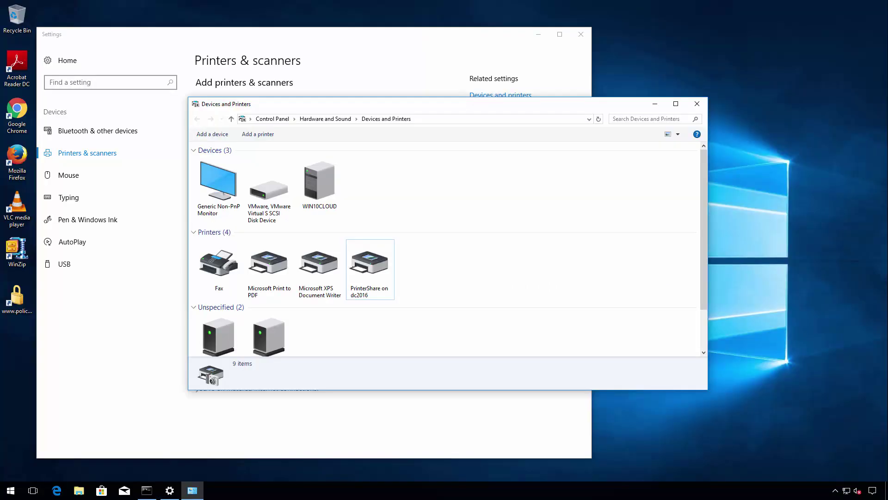
Step: On the client computer, close the printer windows, rerun ppcloud /sync in the existing Command Prompt and minimize it
left_click(697, 104)
left_click(581, 34)
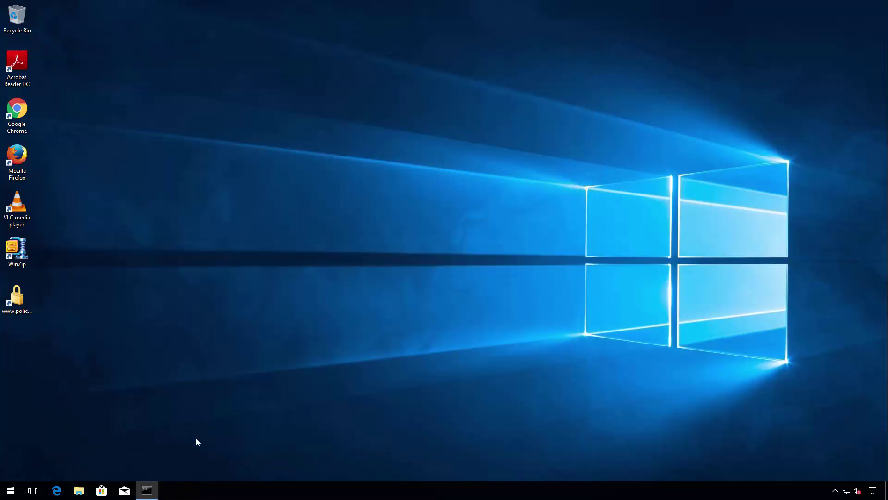
left_click(153, 494)
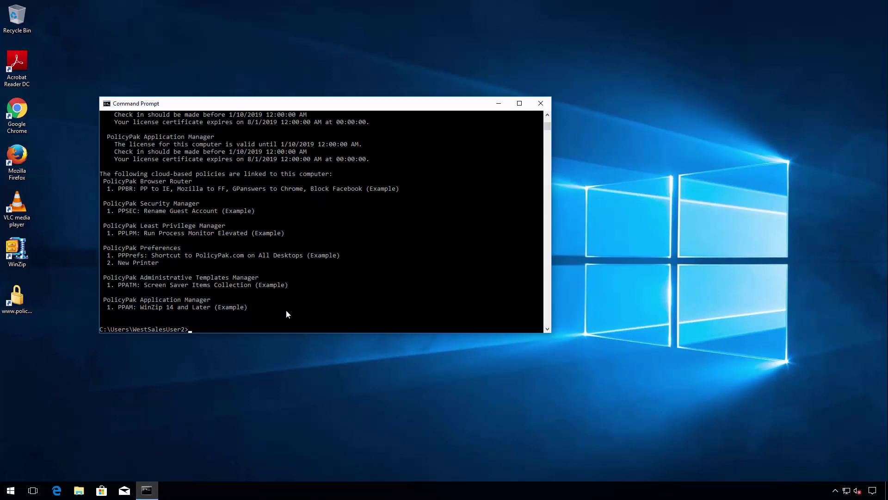
key("Up")
key("Return")
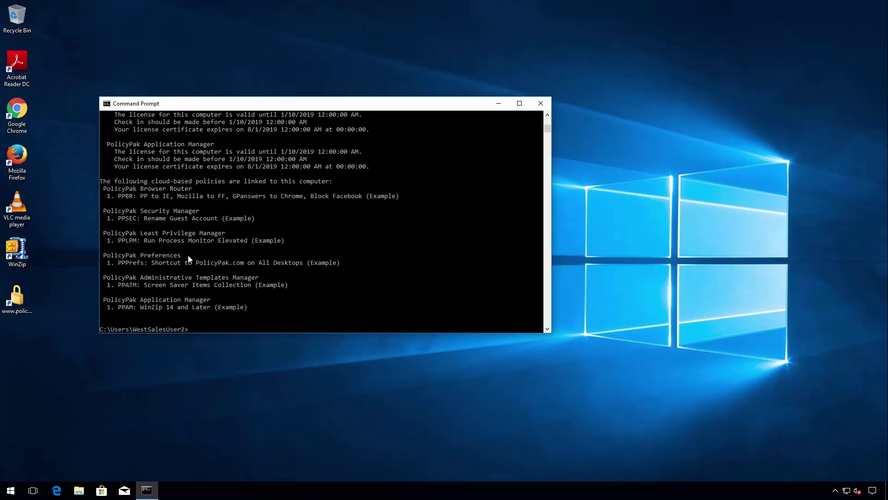
left_click(498, 104)
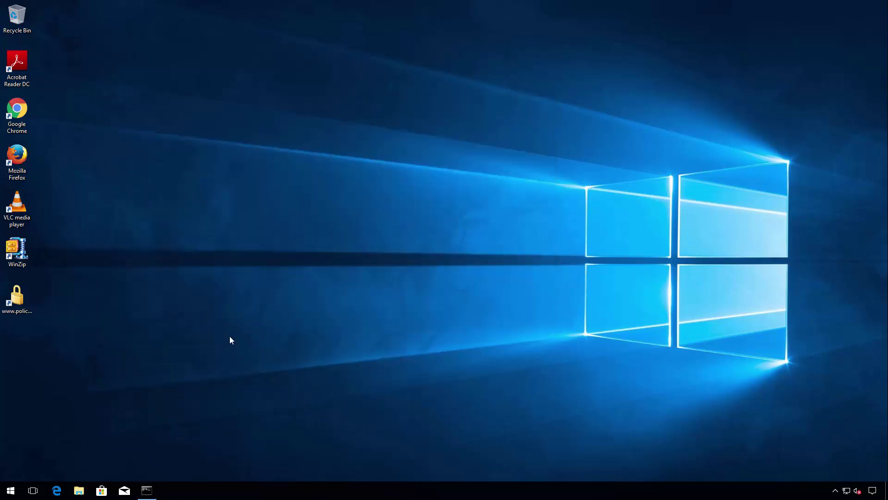
Step: Search for the printer settings and open Devices and Printers to check whether the shared printer is still installed
left_click(12, 486)
type("print")
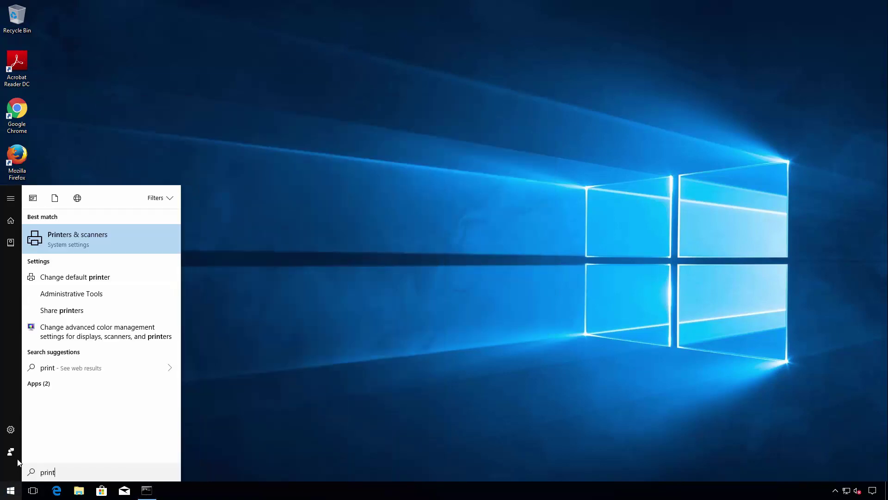
left_click(82, 229)
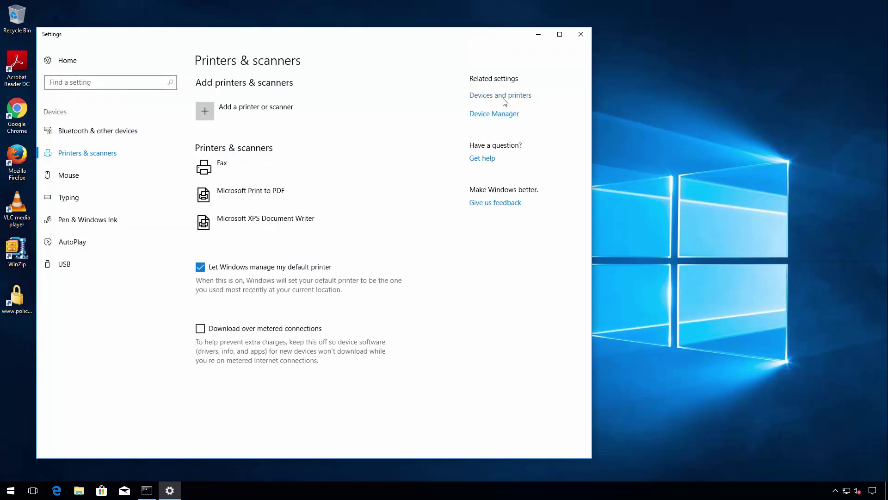
left_click(504, 95)
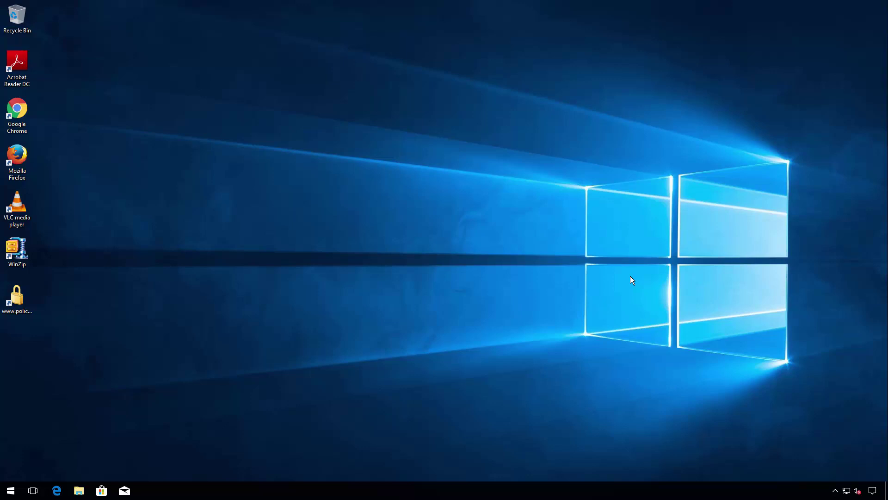
Step: Open Registry Editor on the client and inspect the DoubleClickSpeed value under HKEY_CURRENT_USER\Control Panel\Mouse
key("super+r")
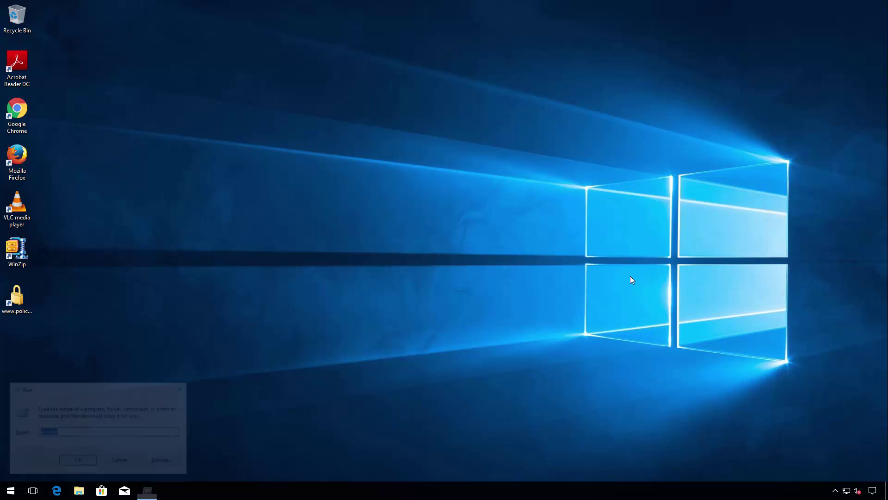
key("Return")
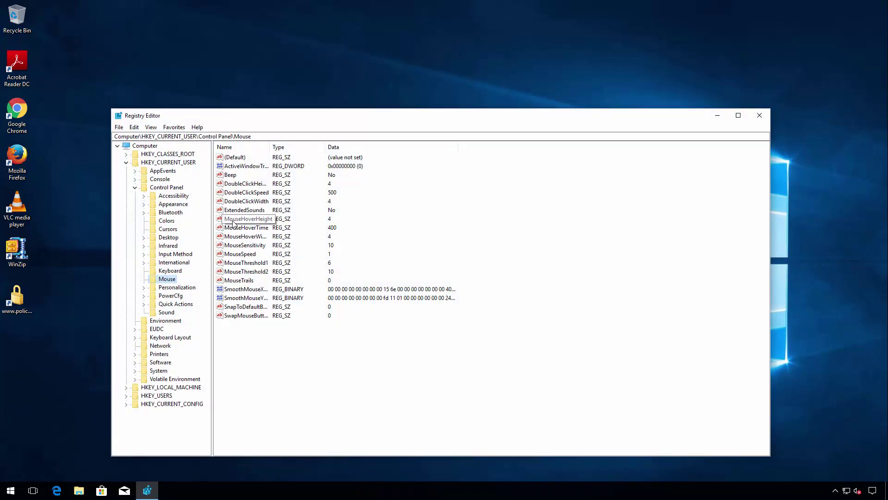
left_click(244, 195)
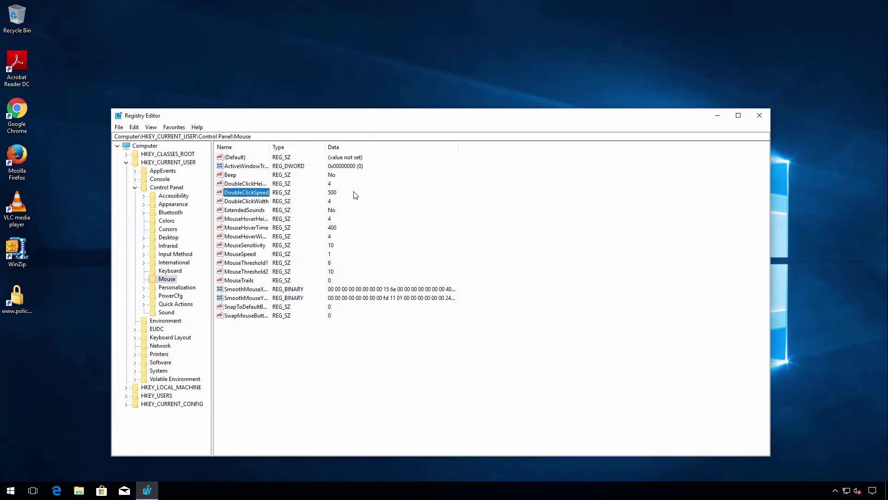
left_click_drag(395, 117, 395, 93)
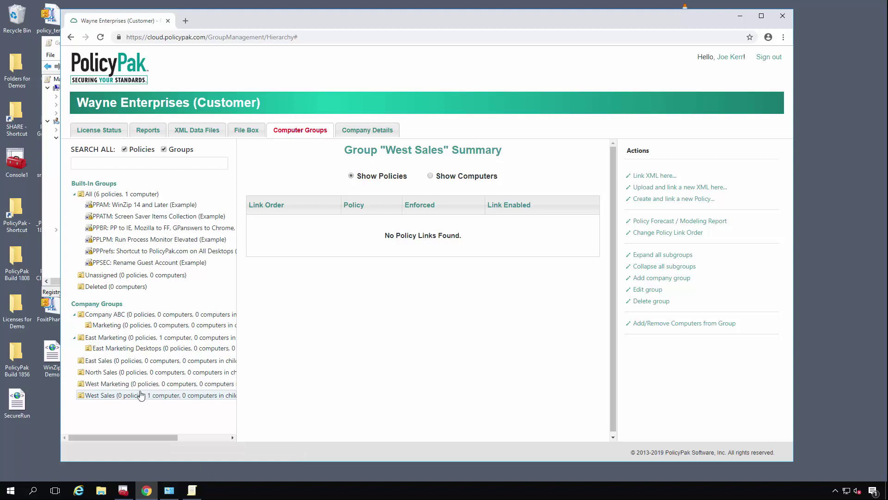
Step: In PolicyPak Cloud, create and link a Registry preference policy for the West Sales group and add a registry item to it
left_click(670, 199)
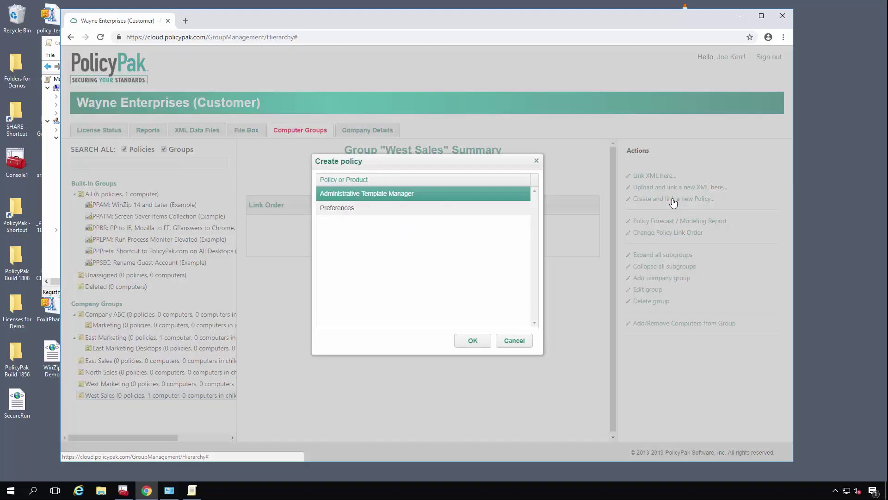
left_click(373, 208)
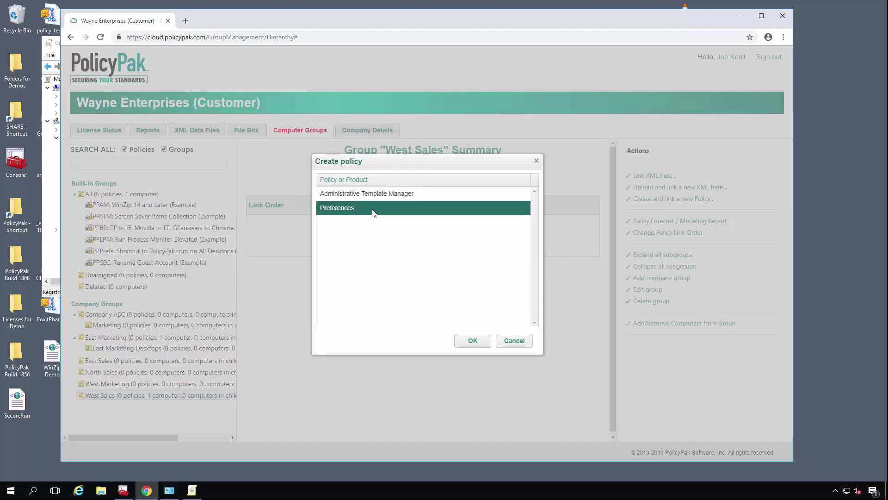
left_click(471, 341)
left_click(398, 223)
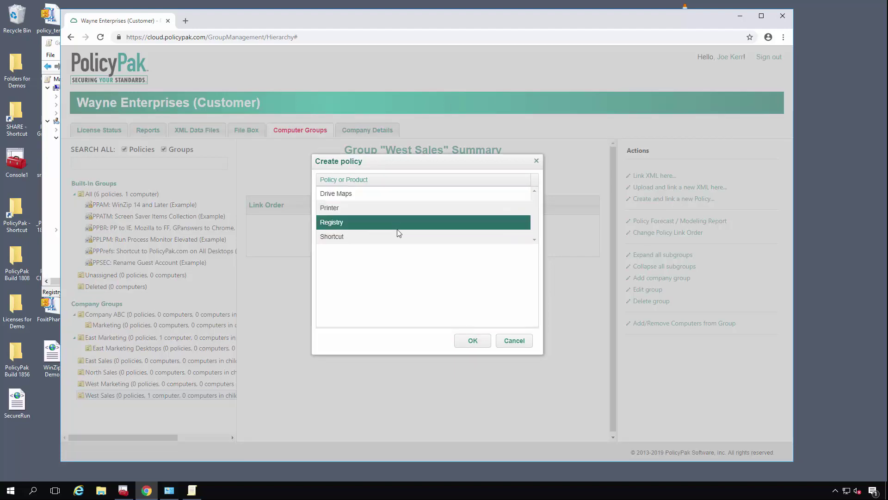
left_click(485, 343)
left_click(248, 161)
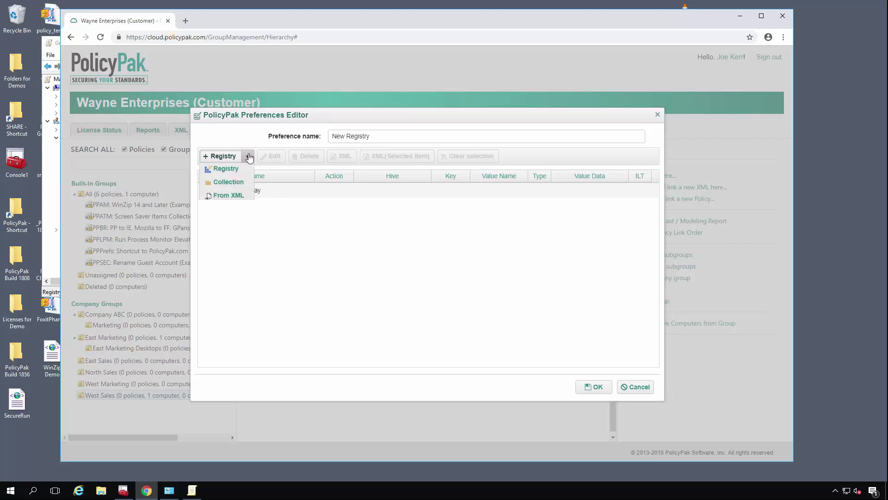
left_click(229, 171)
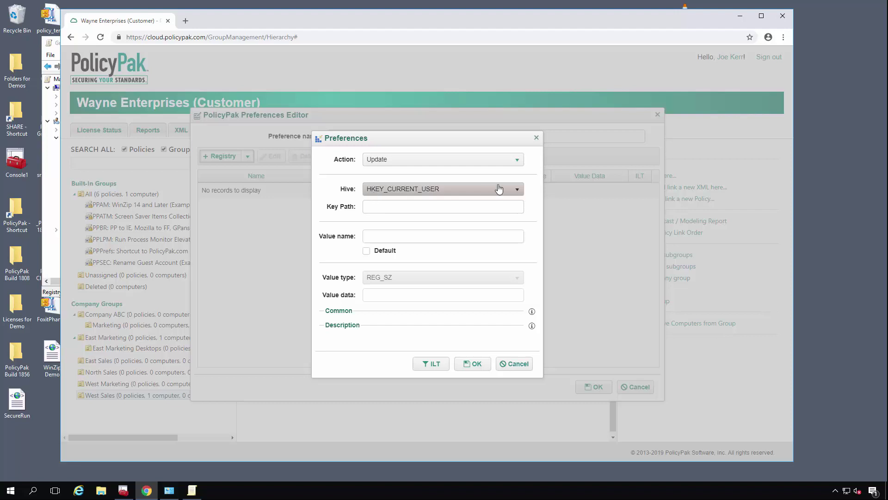
Step: Set the registry item's key path to Control Panel\Mouse and its value name to DoubleClickSpeed
left_click(432, 208)
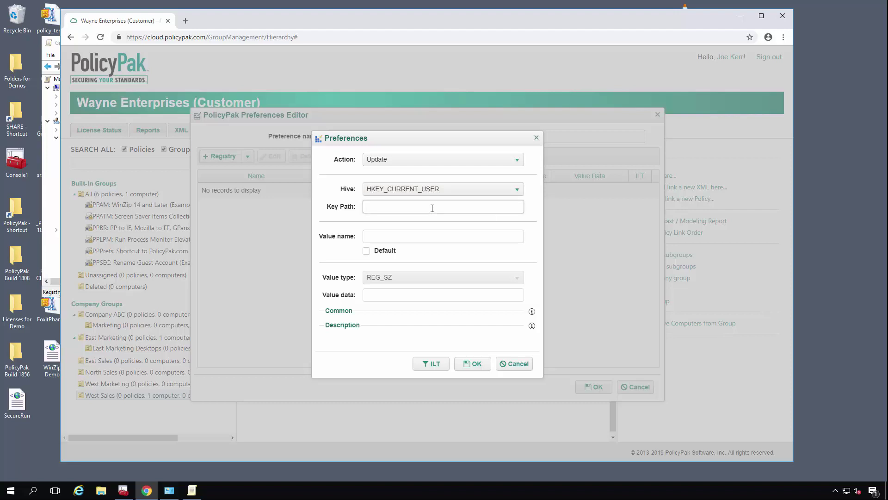
type("Control Panel\\Mouse")
left_click(404, 240)
type("Dou")
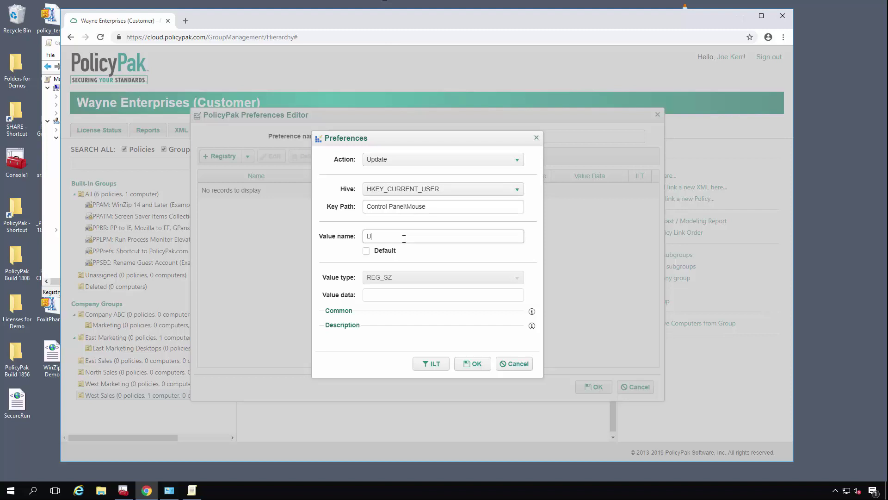
type("bleClickSpeed")
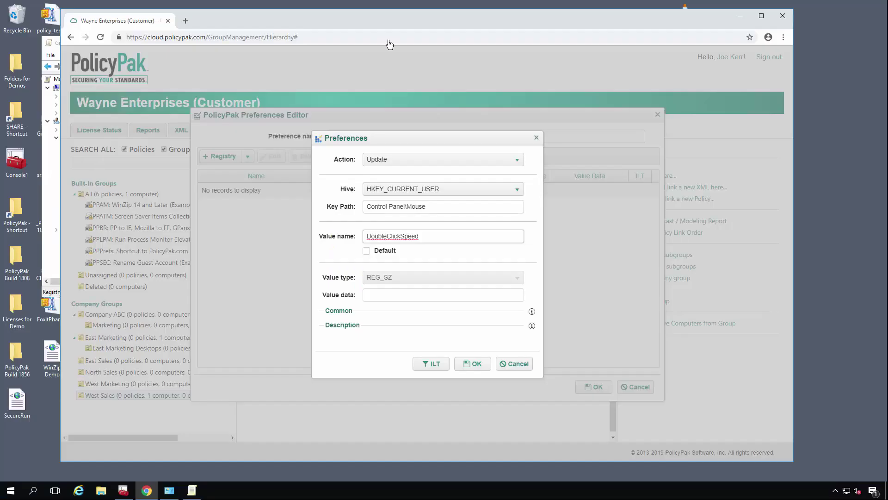
Step: Set the registry item's value data to 604, and save both the item and the New Registry preference
left_click(388, 297)
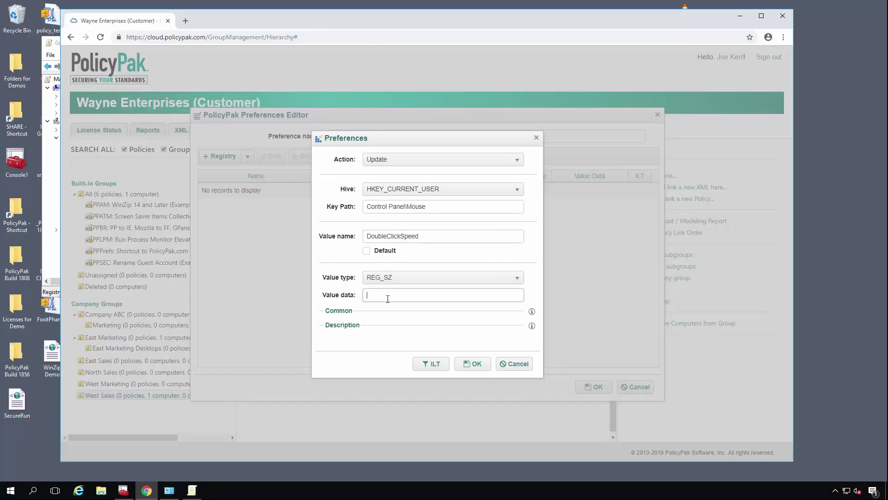
type("604")
left_click(472, 363)
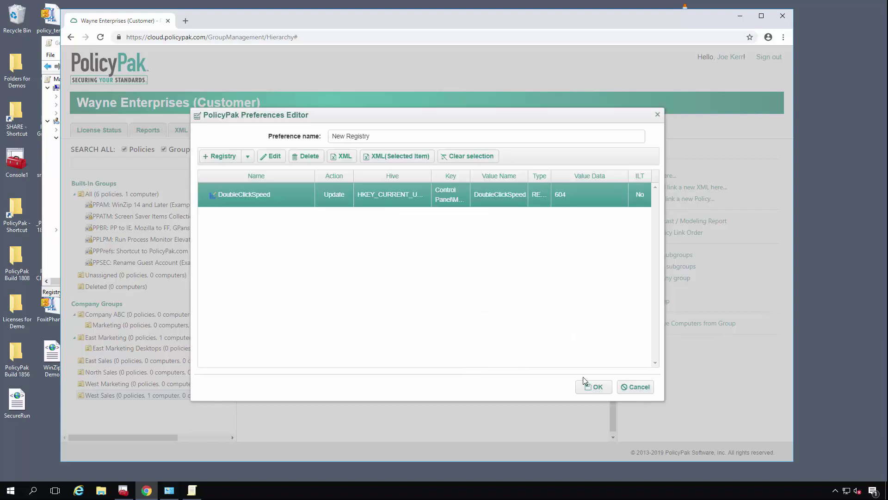
left_click(596, 387)
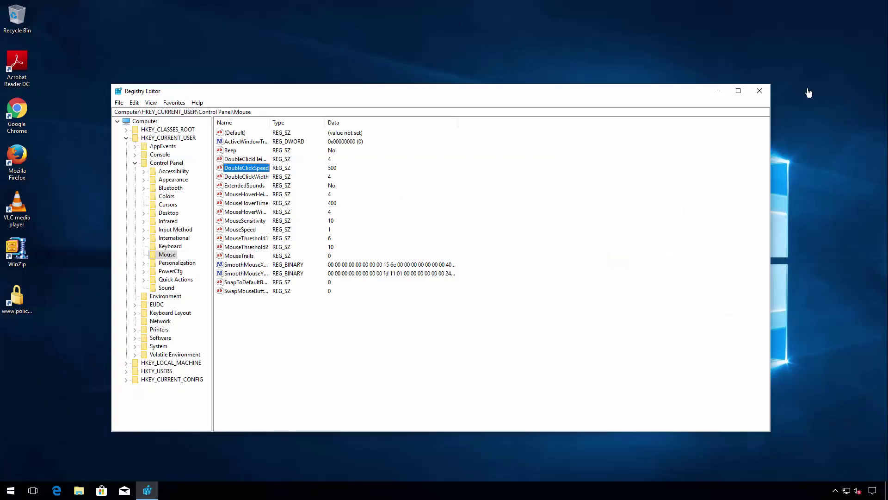
Step: On the client computer, close Registry Editor, open a new Command Prompt and run ppcloud /sync
left_click(759, 90)
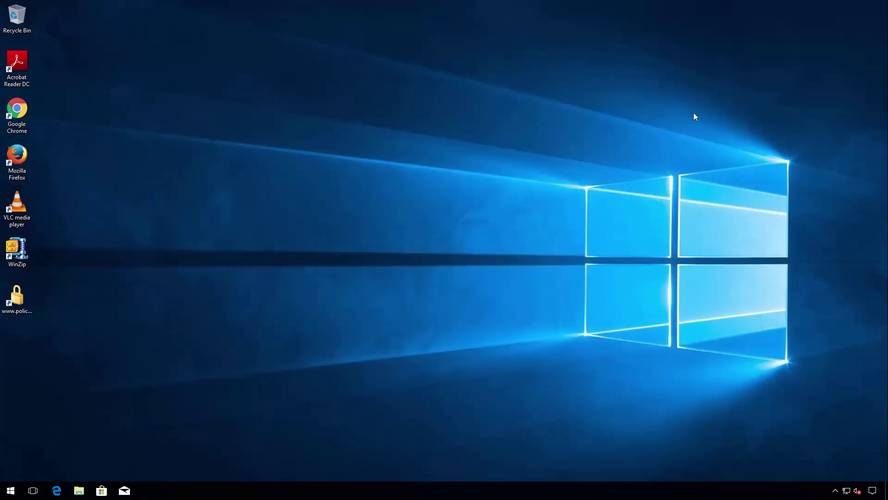
right_click(7, 492)
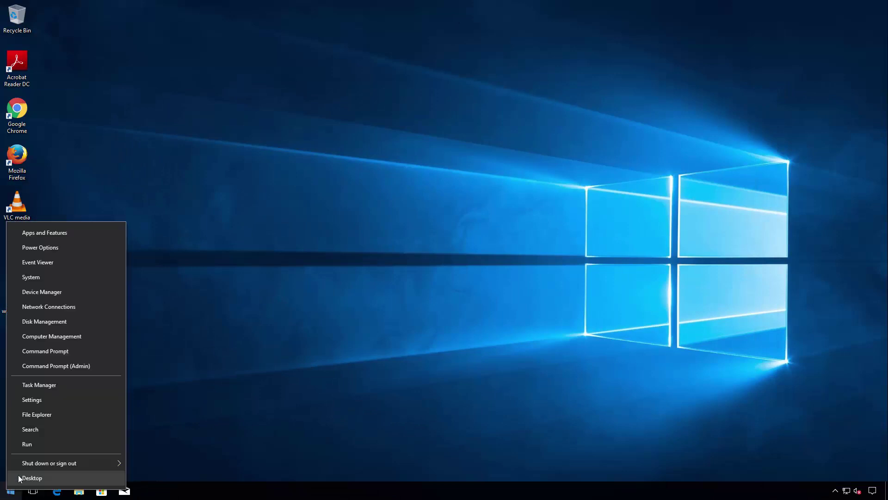
left_click(45, 351)
type("ppcloud ")
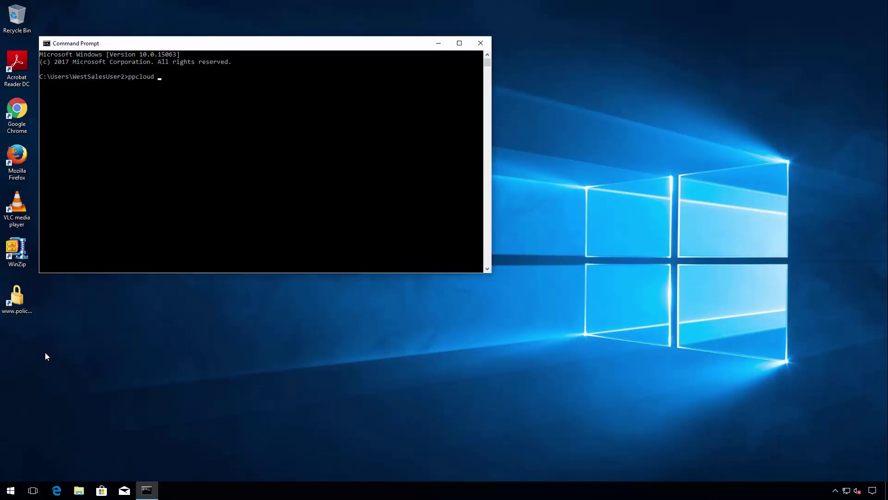
type("/sync")
key("Return")
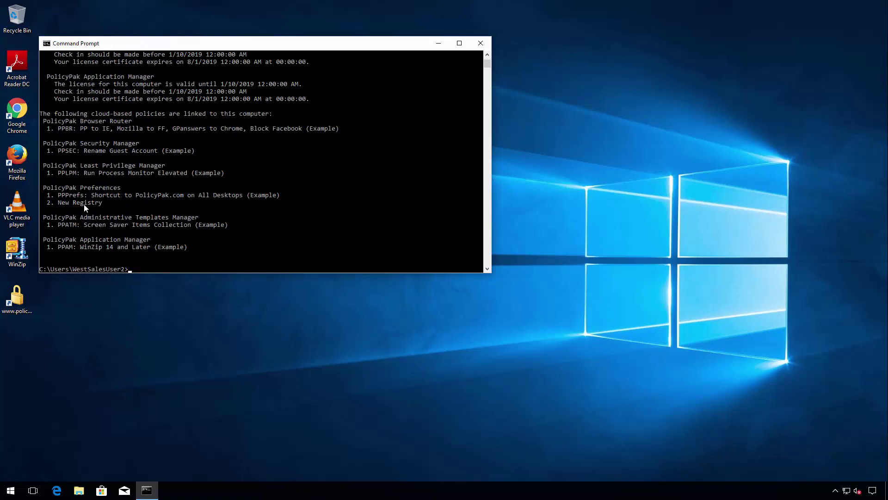
Step: Reopen Registry Editor on the client and check the DoubleClickSpeed value in the Mouse key after the sync
left_click(162, 387)
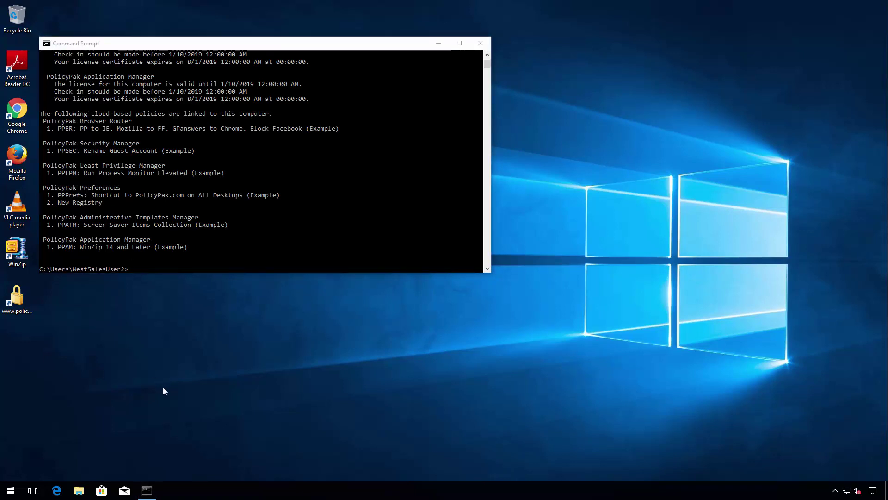
key("super+r")
key("Return")
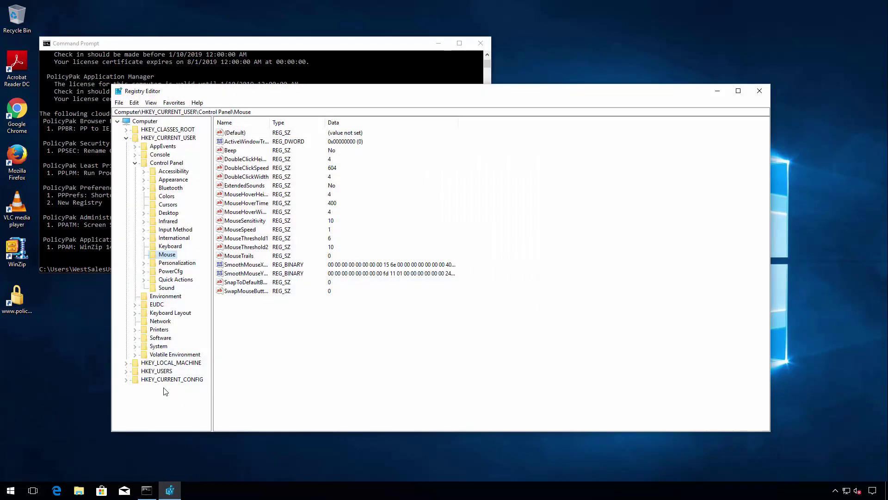
left_click(252, 170)
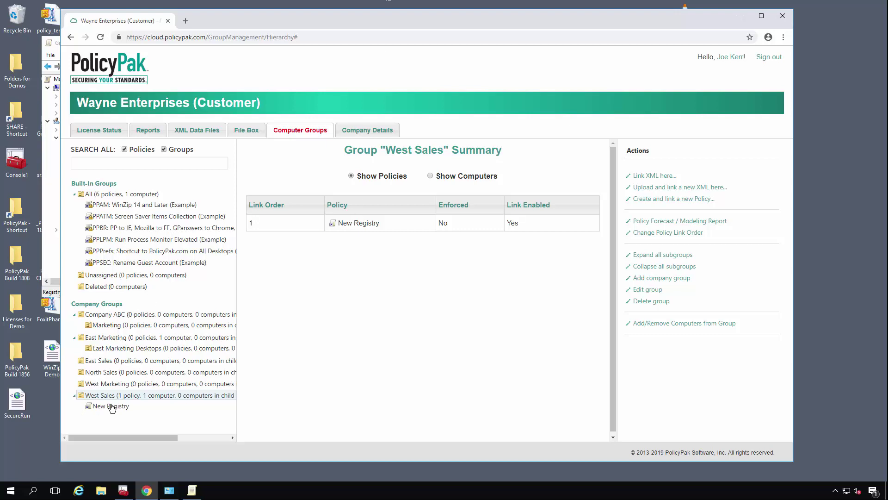
Step: Edit the New Registry policy under West Sales so the DoubleClickSpeed item's value data is 500, and save the item and policy
left_click(112, 407)
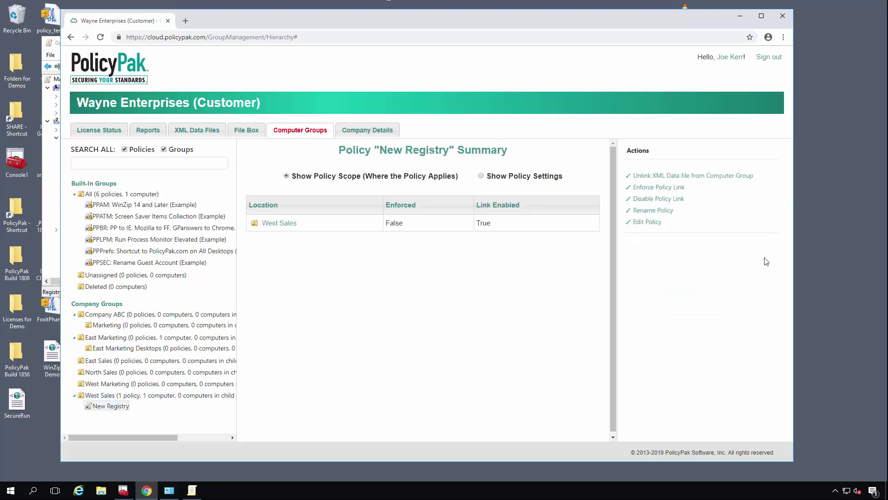
left_click(640, 222)
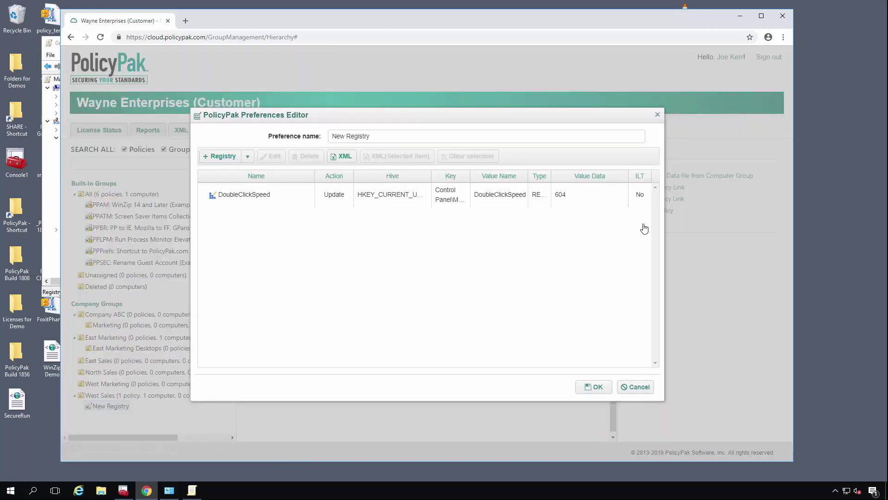
double_click(271, 193)
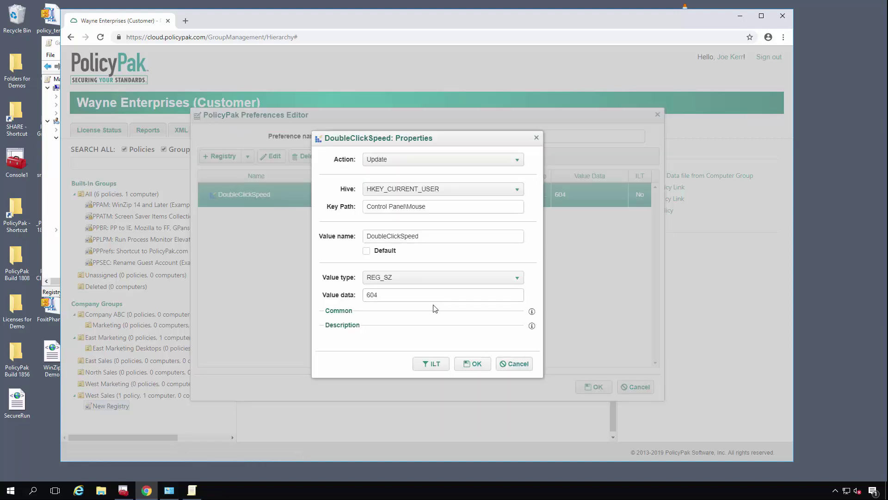
double_click(432, 301)
type("500")
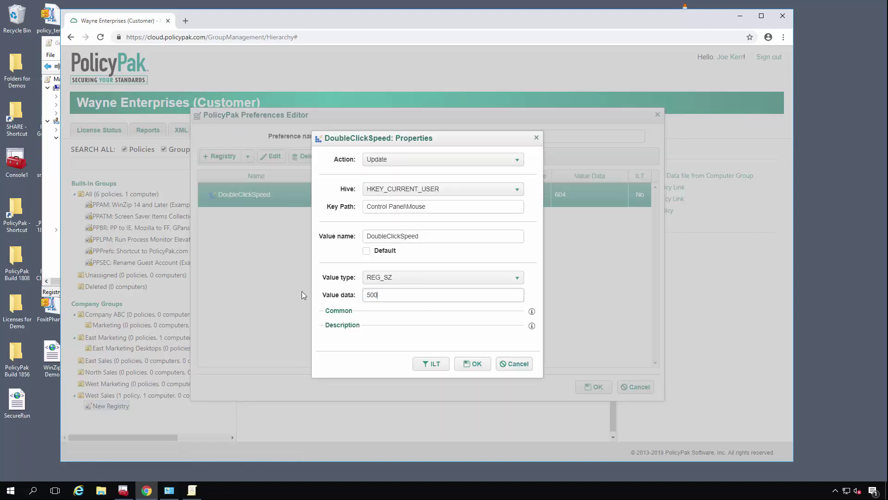
left_click(472, 364)
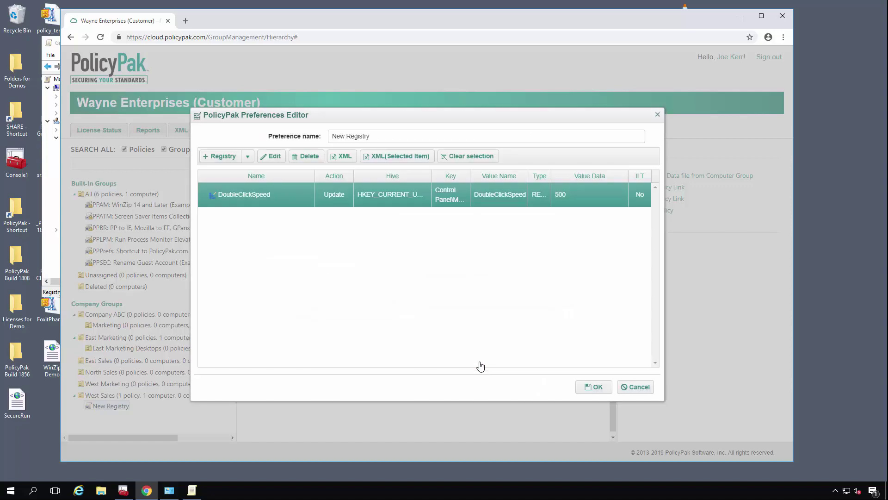
left_click(593, 387)
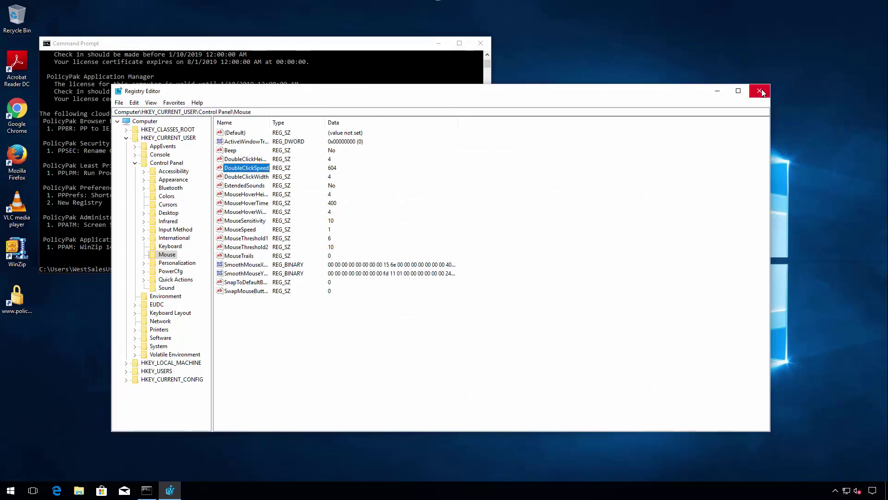
Step: On the client computer, run ppcloud /sync in the Command Prompt, then refresh the Mouse key in Registry Editor to check DoubleClickSpeed
left_click(321, 54)
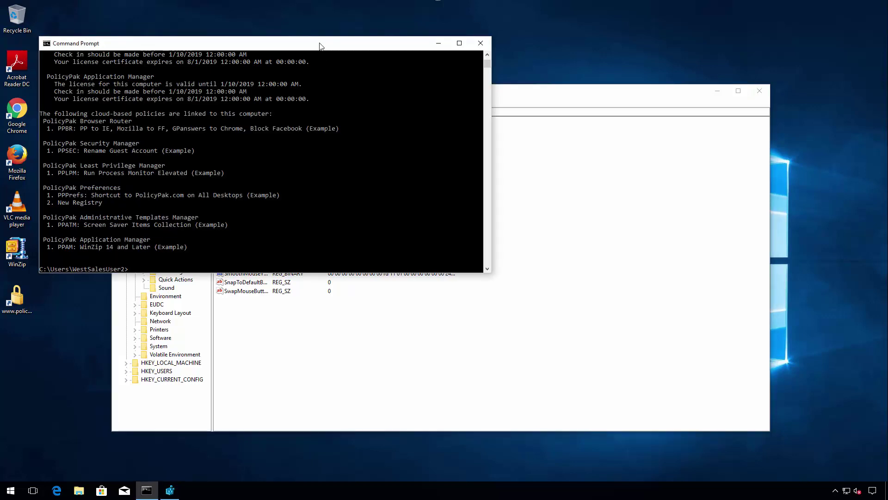
left_click(226, 268)
type("ppcloud /sync")
key("Return")
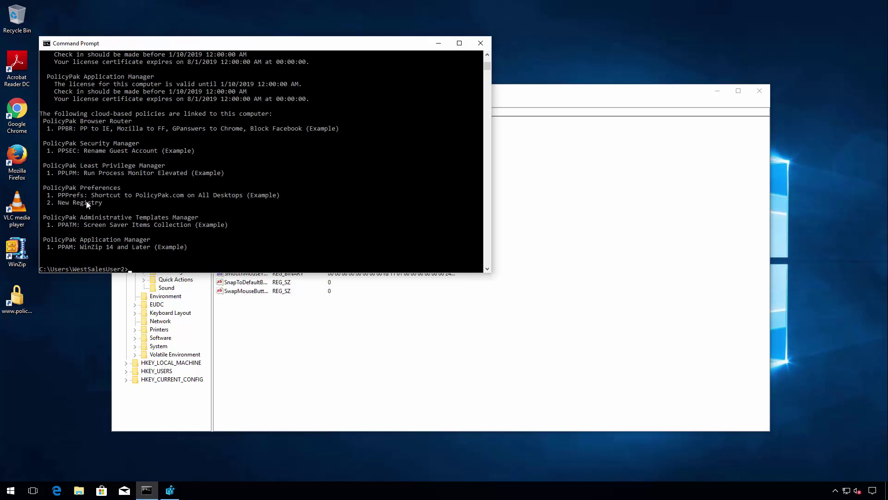
left_click(587, 356)
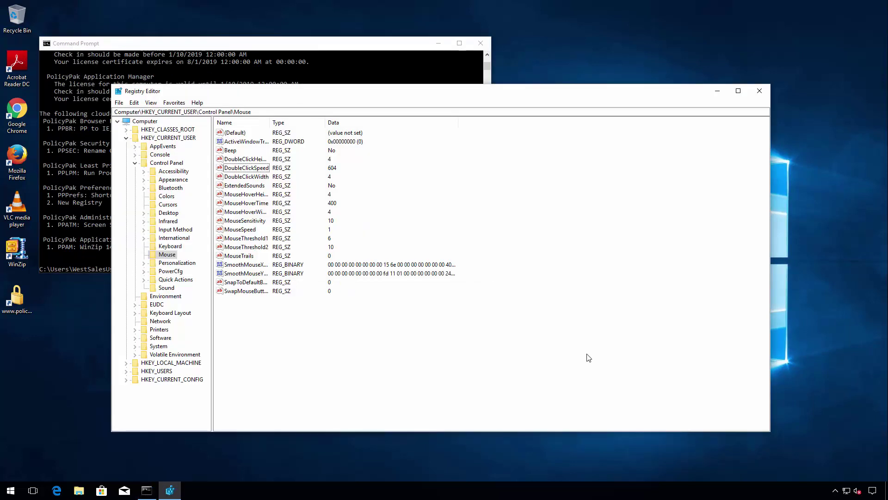
key("F5")
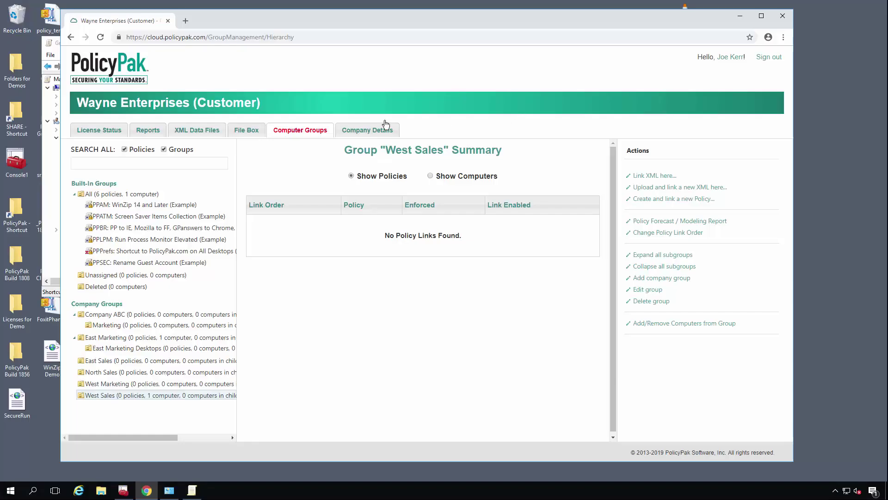
Step: Create and link a new Preferences policy of type Shortcut for the West Sales group
left_click(128, 396)
left_click(648, 202)
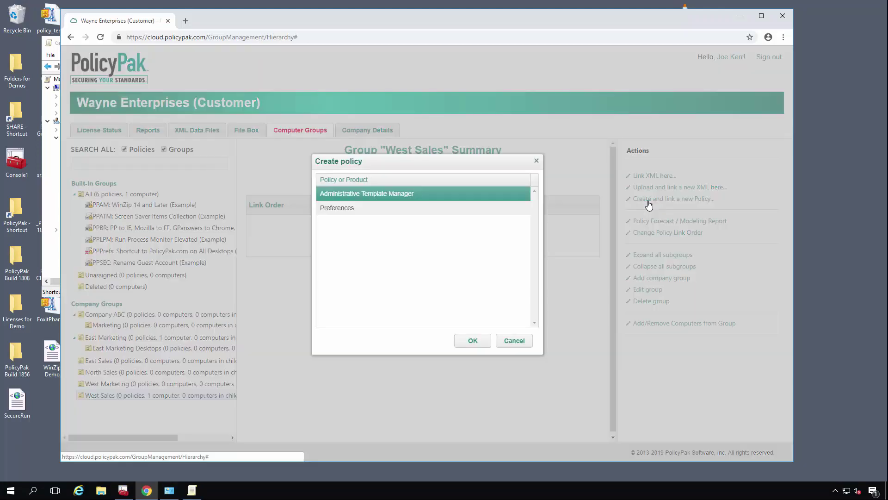
left_click(397, 212)
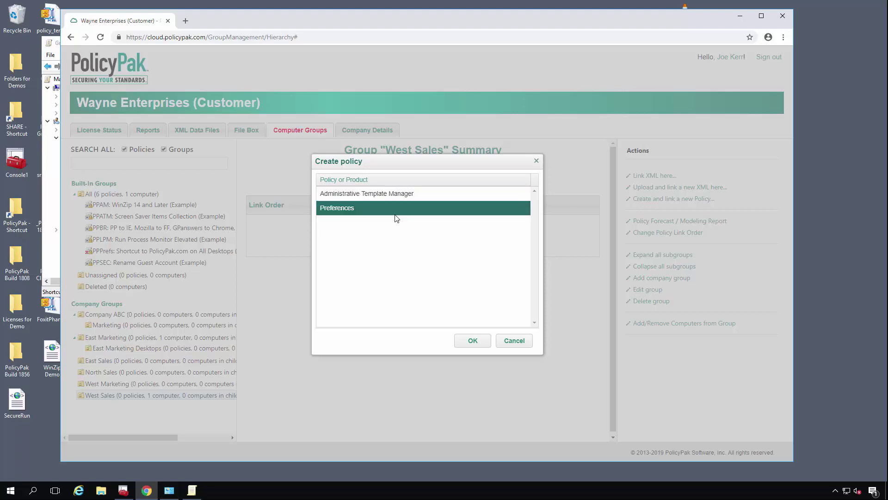
scroll(420, 277, "down", 2)
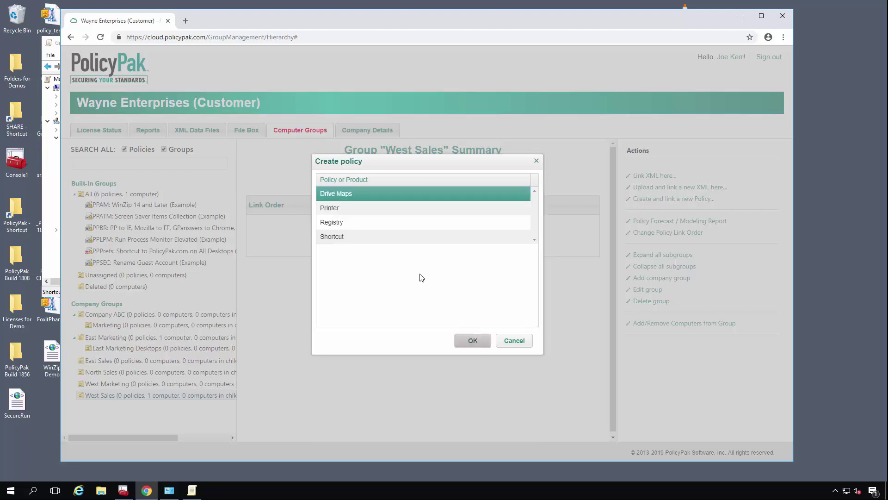
left_click(400, 236)
left_click(485, 346)
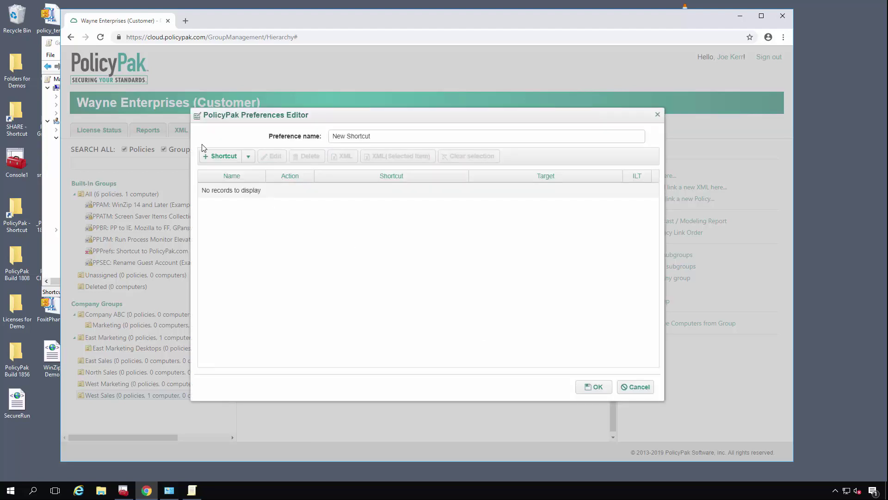
Step: Add a shortcut item to the preference with the action Replace and the name PolicyPak
left_click(220, 158)
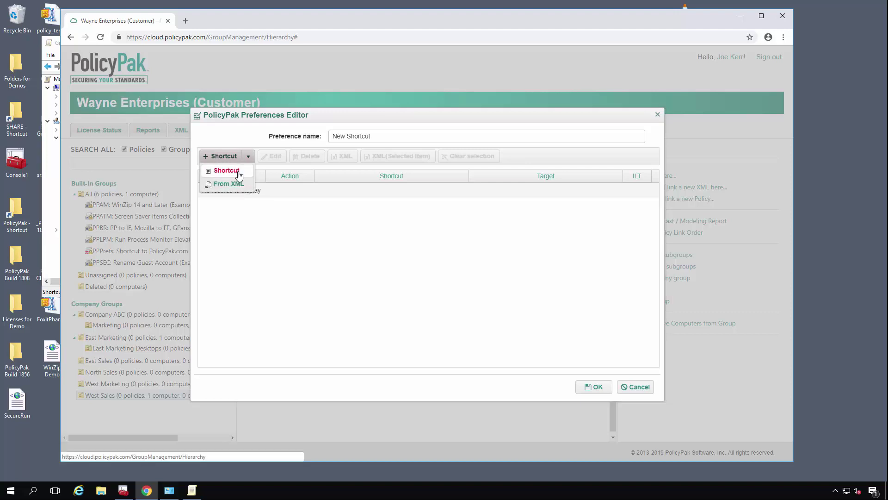
left_click(239, 176)
left_click(397, 114)
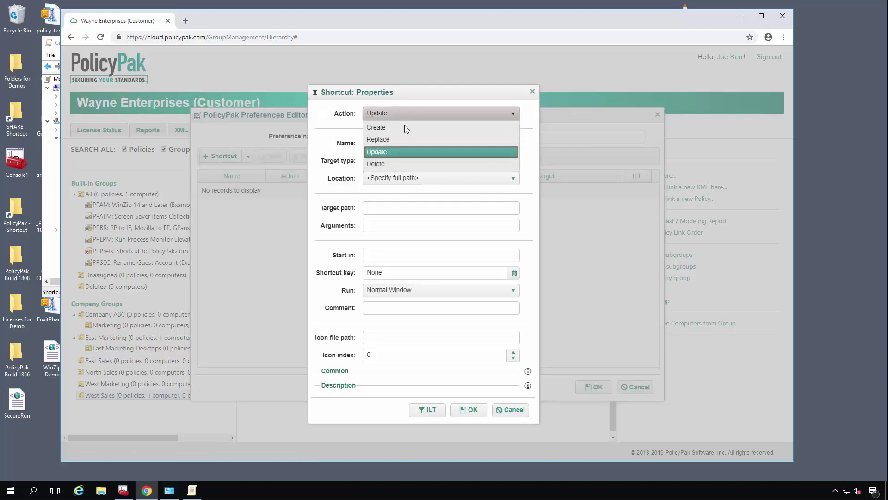
left_click(412, 144)
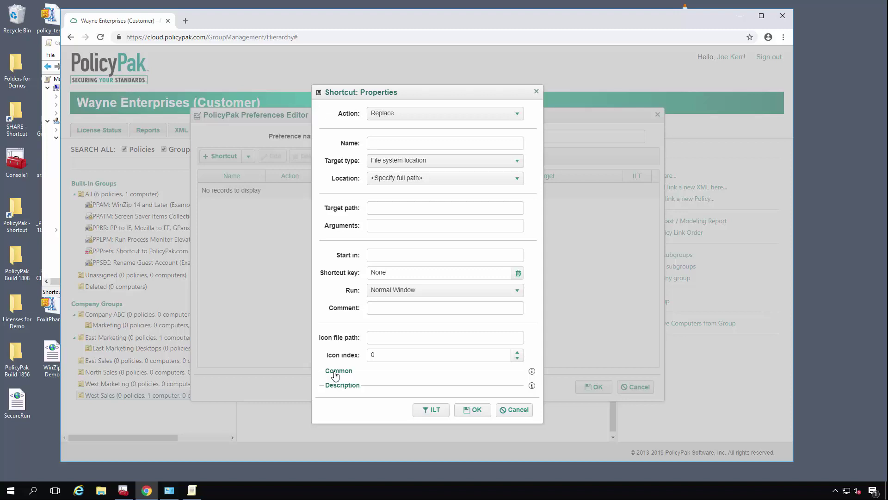
left_click(394, 140)
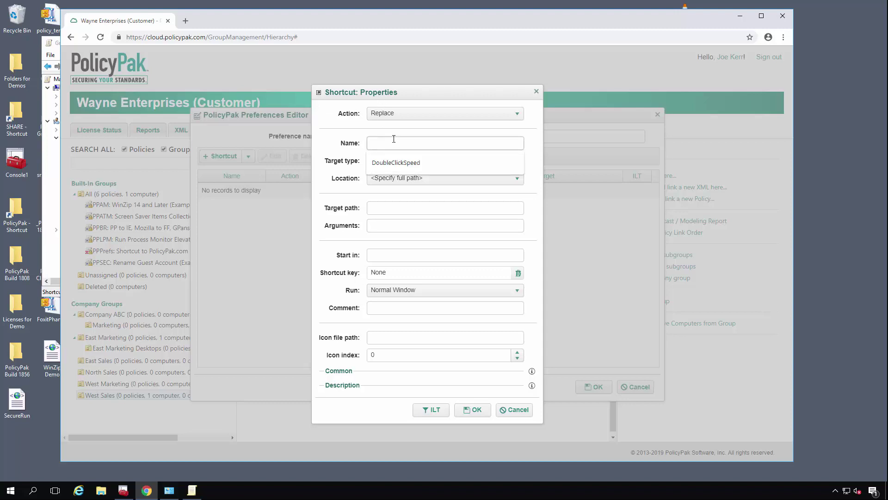
type("PolicyPak")
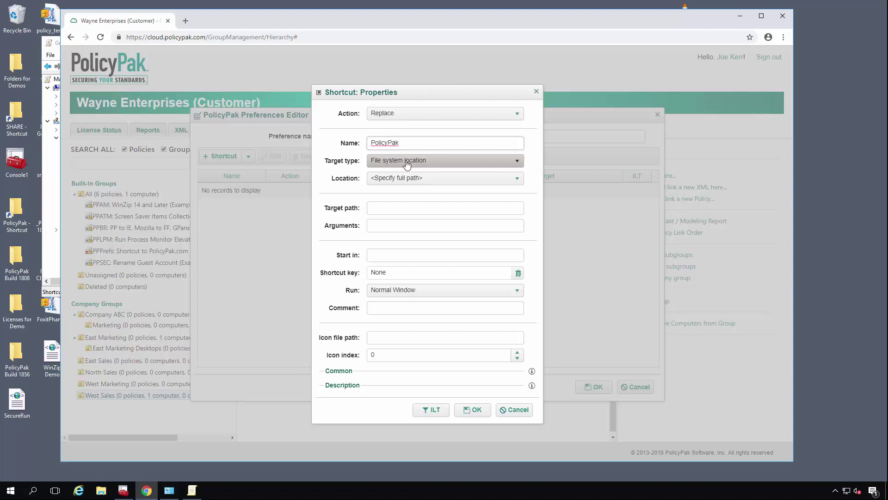
key("Tab")
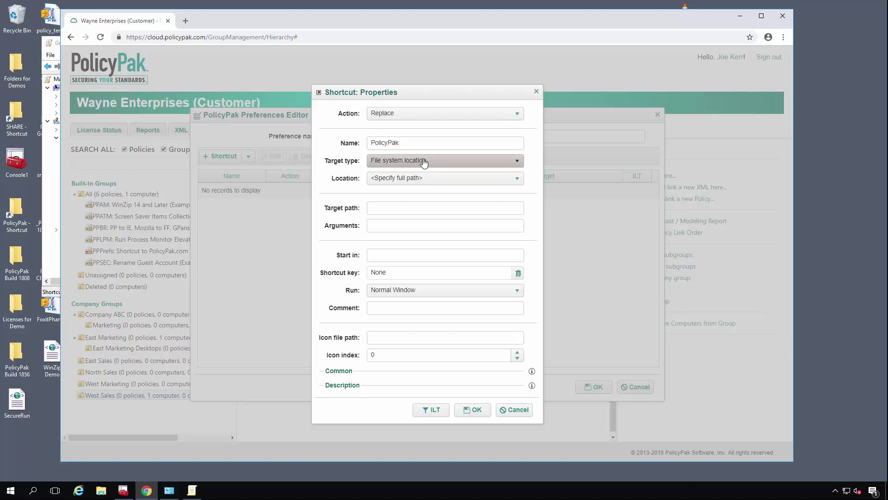
left_click(424, 162)
left_click(415, 187)
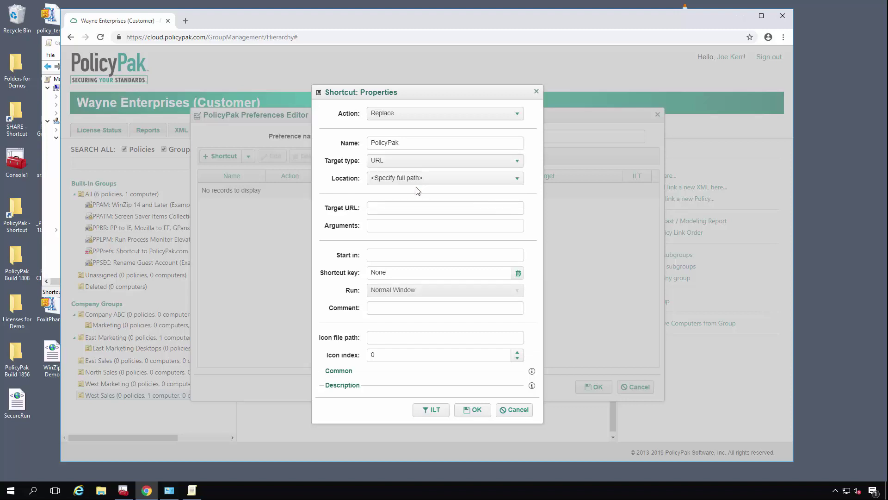
left_click(417, 179)
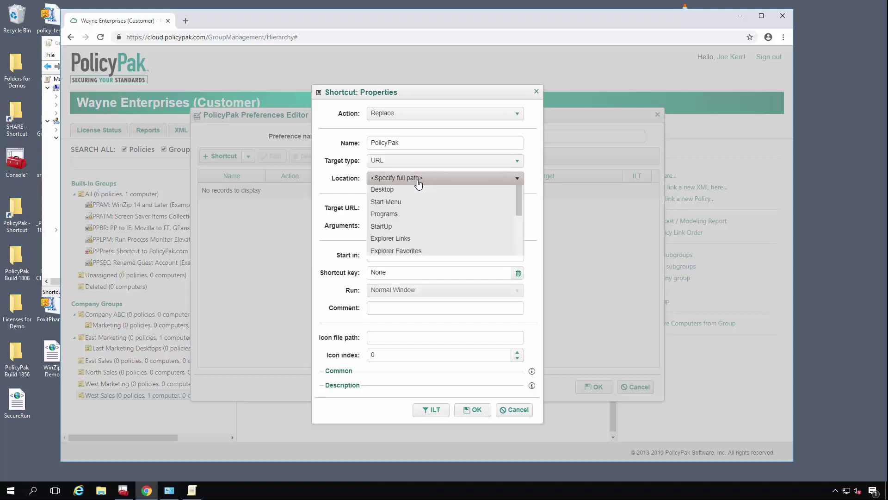
left_click(412, 205)
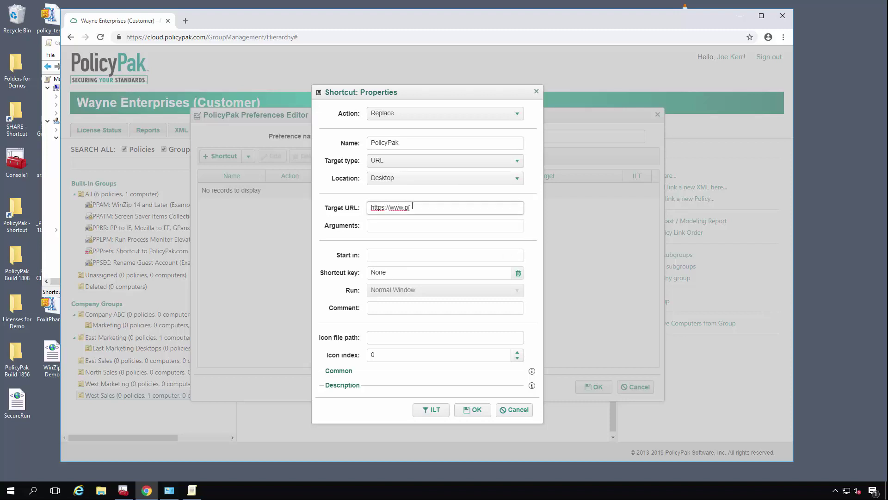
type("licypak.com")
Step: Enable removal of the shortcut when it's no longer applied, enter the description PP Shortcut, and save the item
left_click(348, 371)
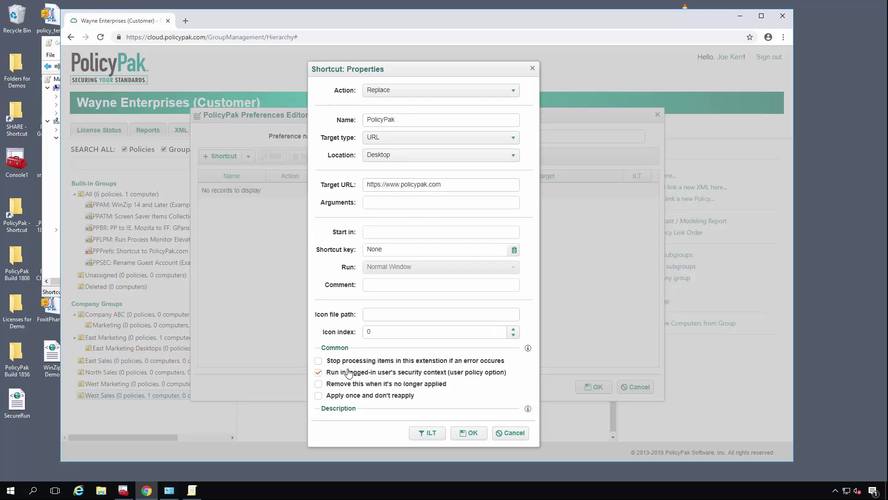
left_click(318, 385)
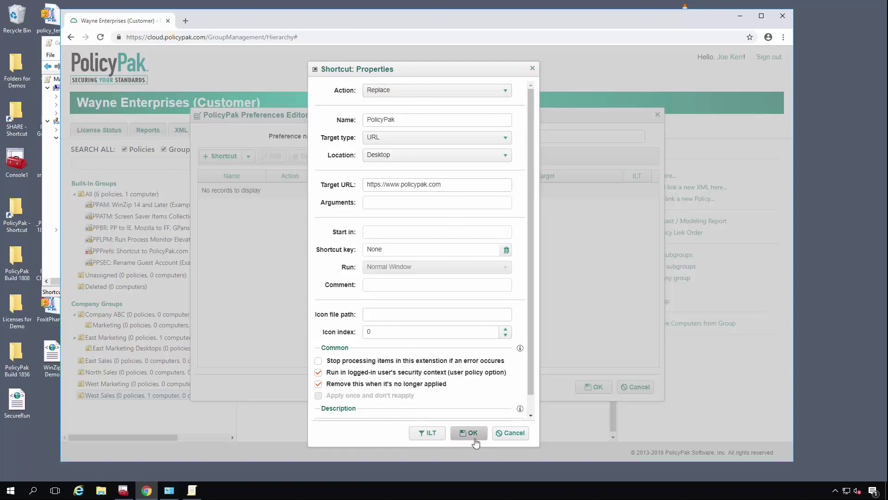
scroll(445, 366, "down", 1)
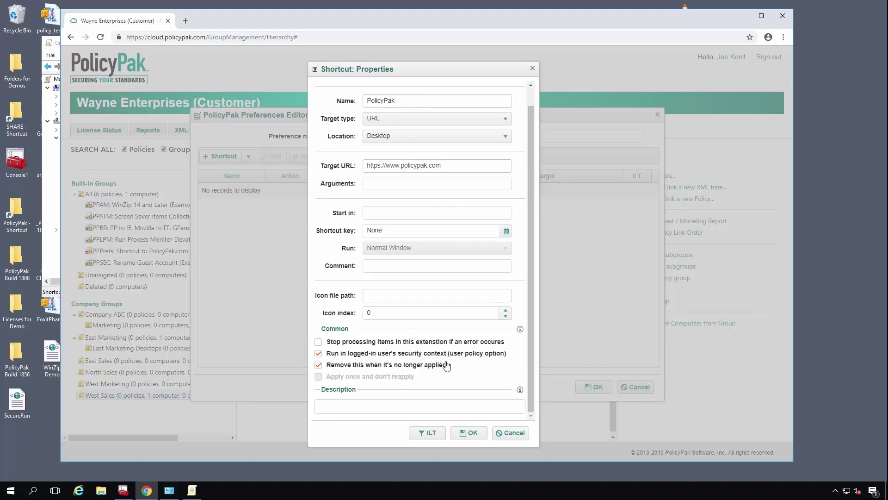
left_click(335, 411)
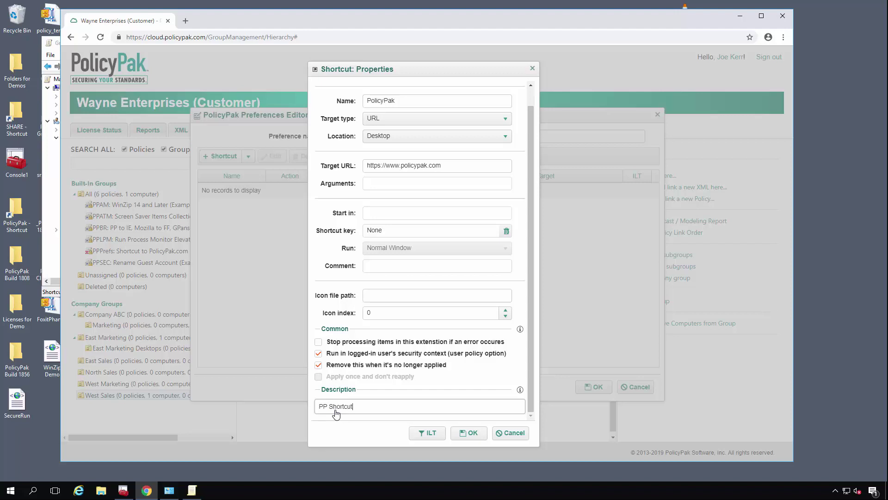
left_click(470, 436)
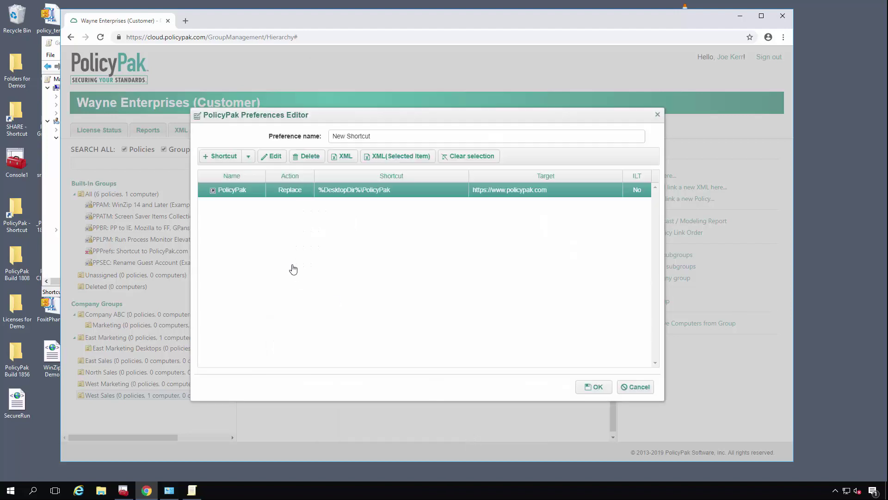
Step: Add a second shortcut item with the action Replace and the name Calculator
left_click(221, 158)
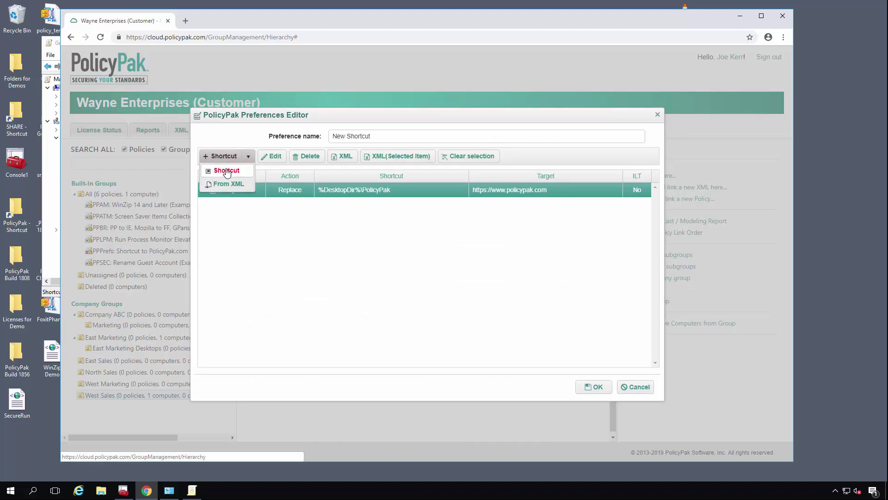
left_click(226, 172)
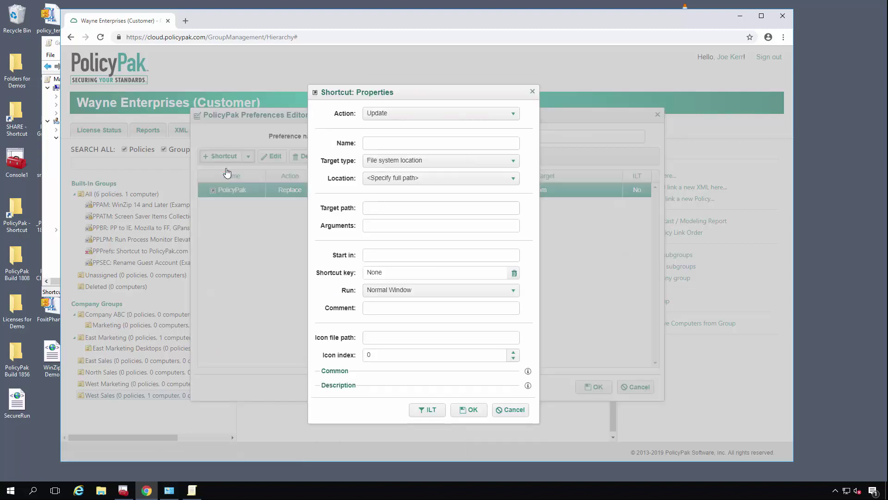
left_click(387, 115)
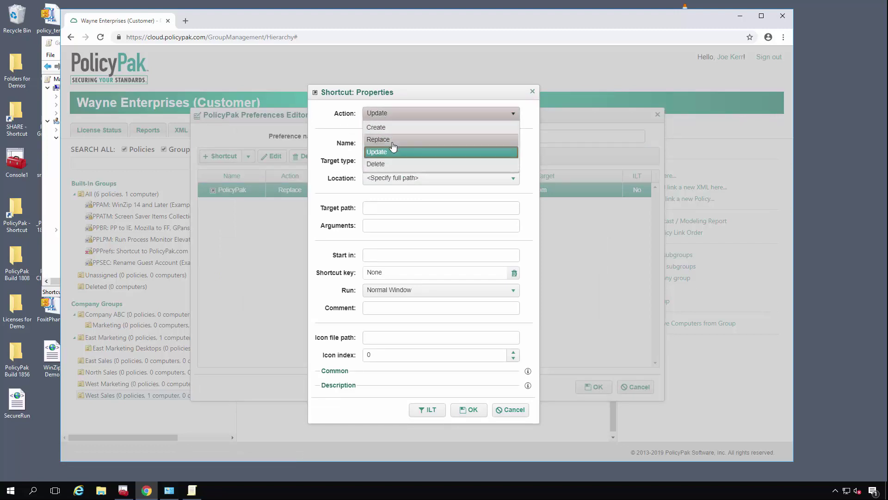
left_click(392, 143)
left_click(393, 145)
type("Calculator")
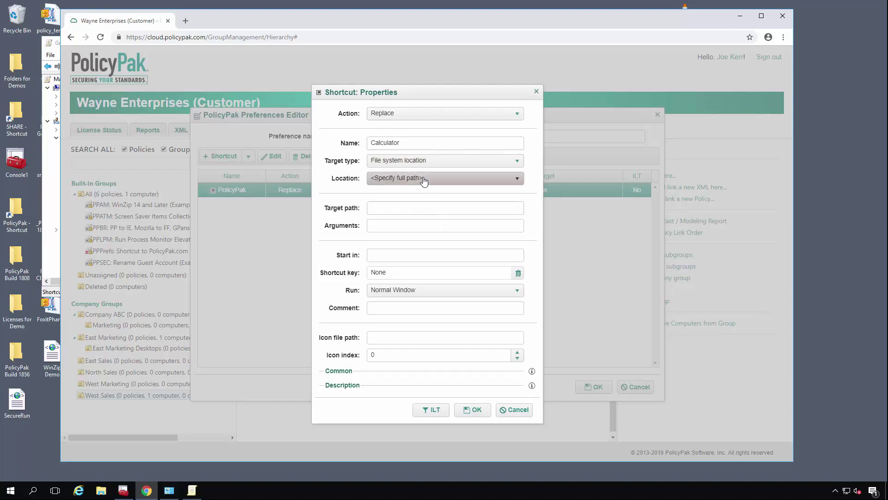
Step: Set the Calculator shortcut's location to Desktop and its target path to C:\windows\system32\calc.exe
left_click(423, 180)
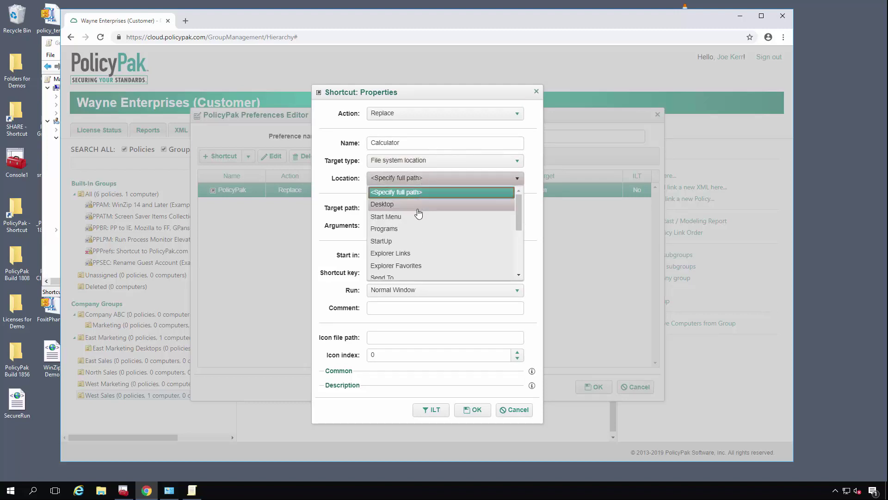
left_click(419, 206)
left_click(418, 211)
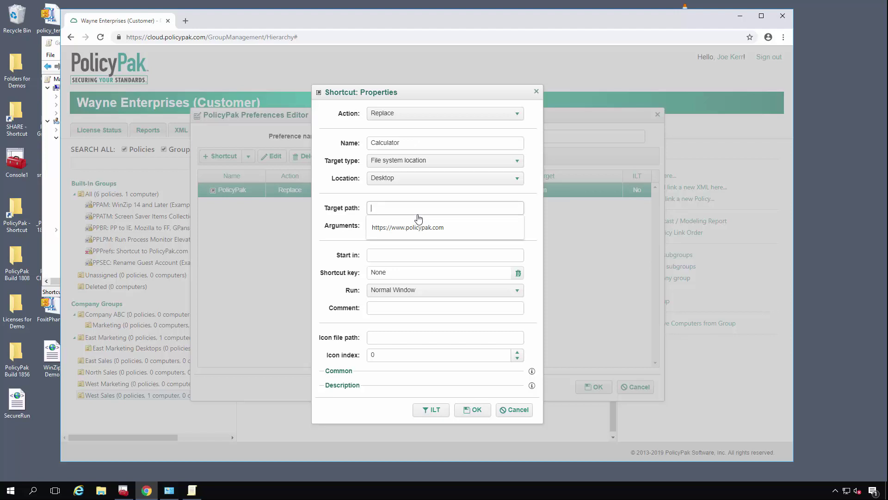
type("C:\\windows\\system32\\calc.exe")
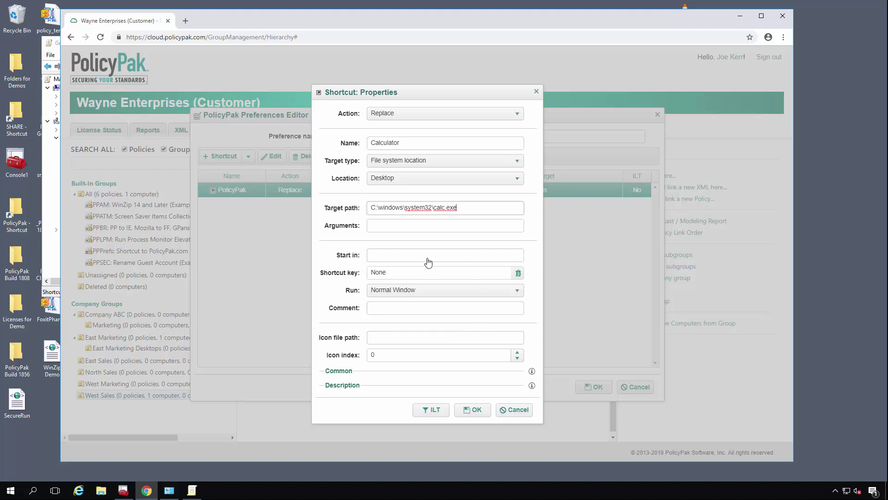
Step: Enable removal of the Calculator shortcut when it's no longer applied, and save the item
left_click(339, 370)
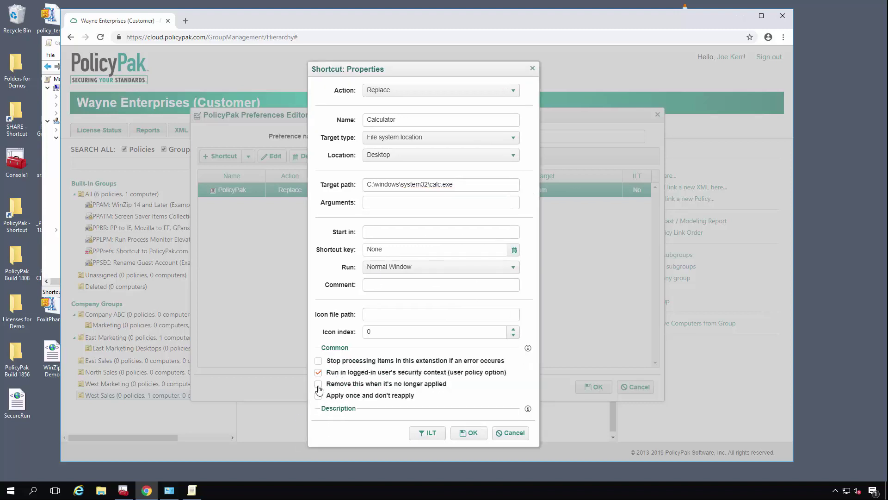
left_click(318, 383)
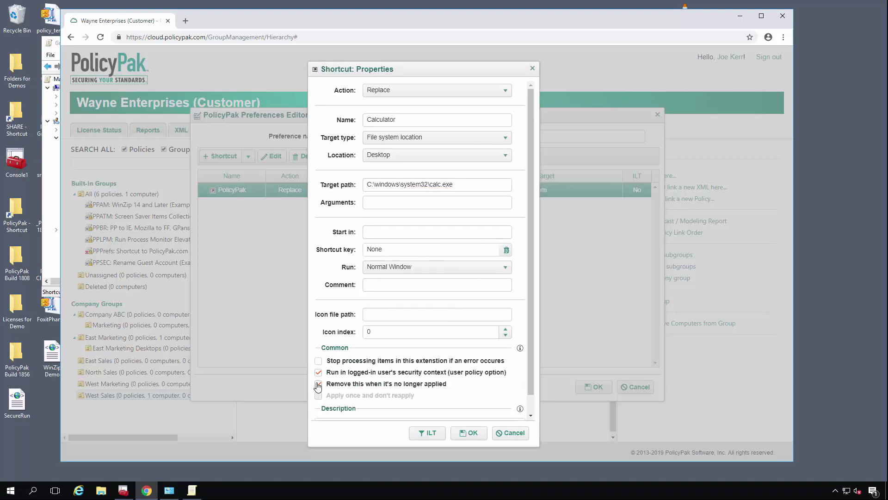
left_click(466, 433)
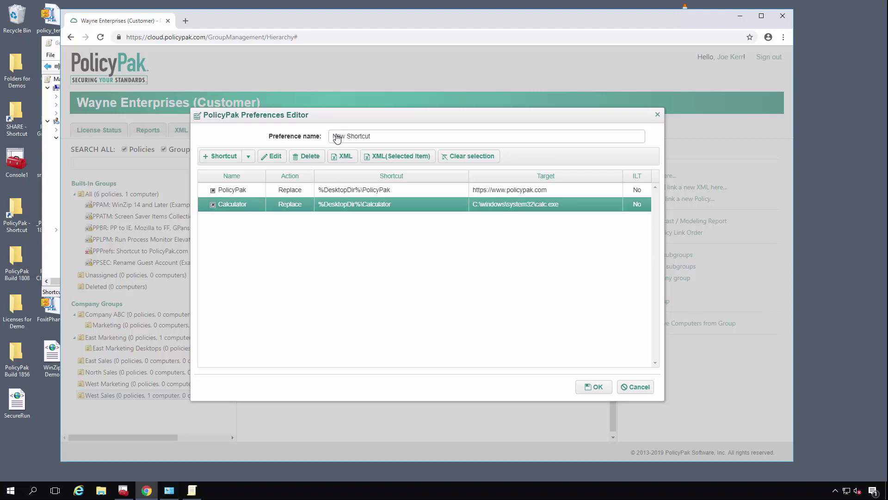
Step: Name the preference PP and Calc Shortcuts and save the policy
left_click_drag(377, 138, 301, 138)
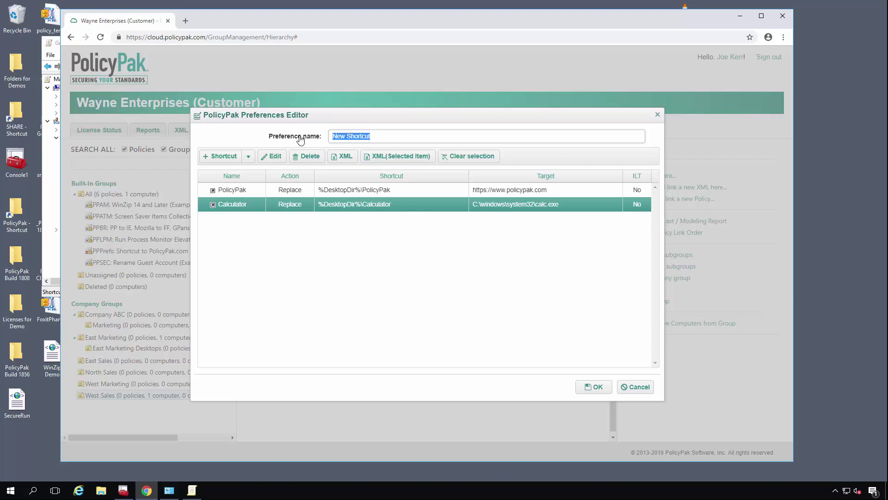
type("PP and Calc")
left_click(590, 388)
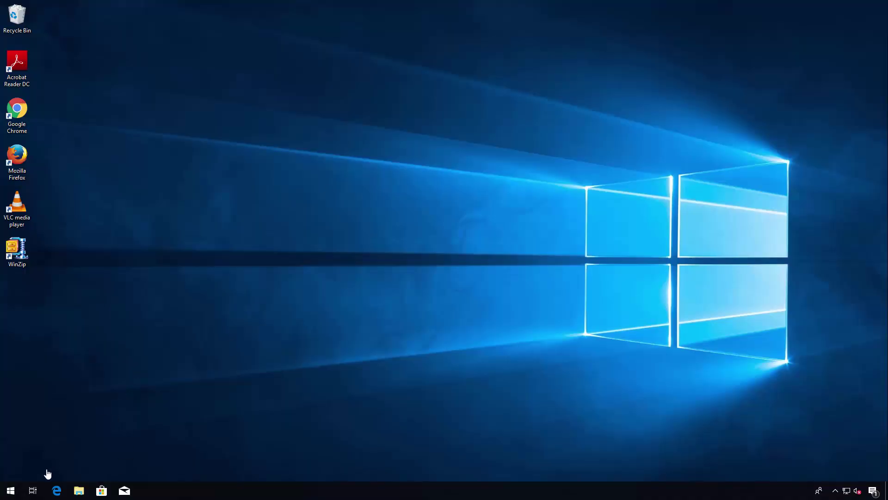
Step: On the client computer, run ppcloud /sync in a Command Prompt and minimize the window
right_click(10, 489)
left_click(78, 350)
type("ppcloud")
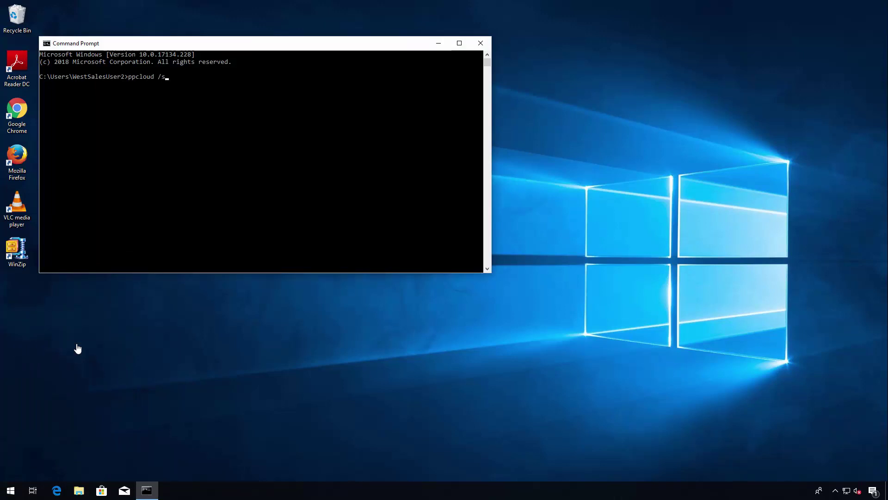
type("/sync")
key("Return")
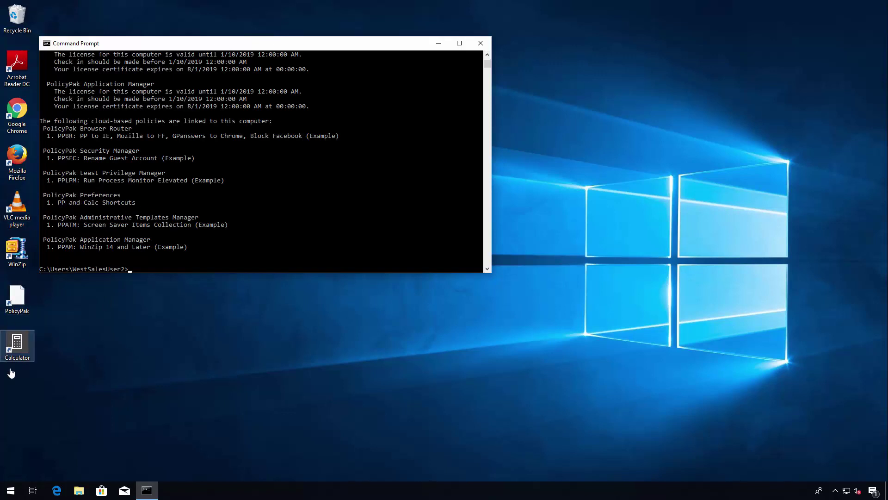
left_click(439, 43)
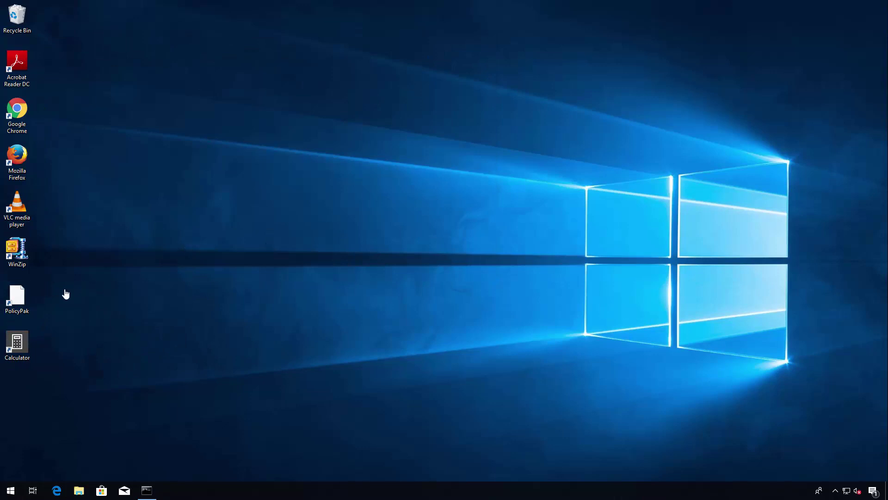
Step: Test the PolicyPak and Calculator desktop shortcuts, declining the Java add-on in the browser, and close both opened windows
left_click(21, 299)
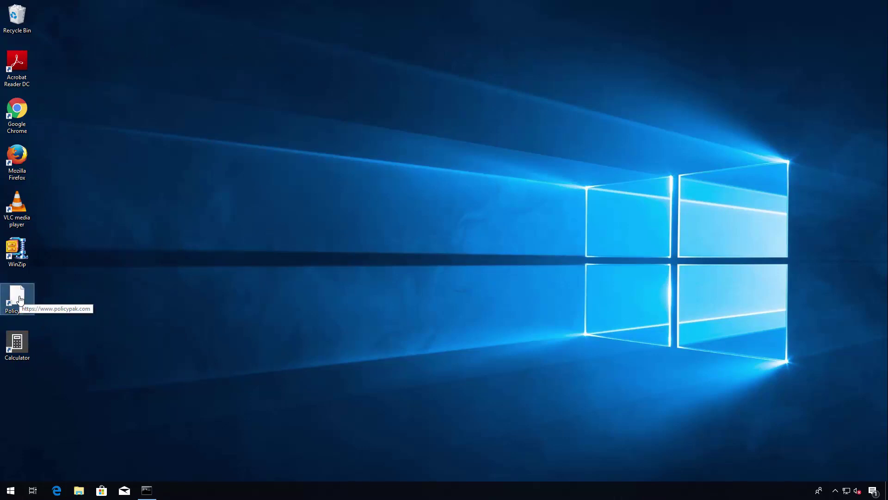
double_click(20, 300)
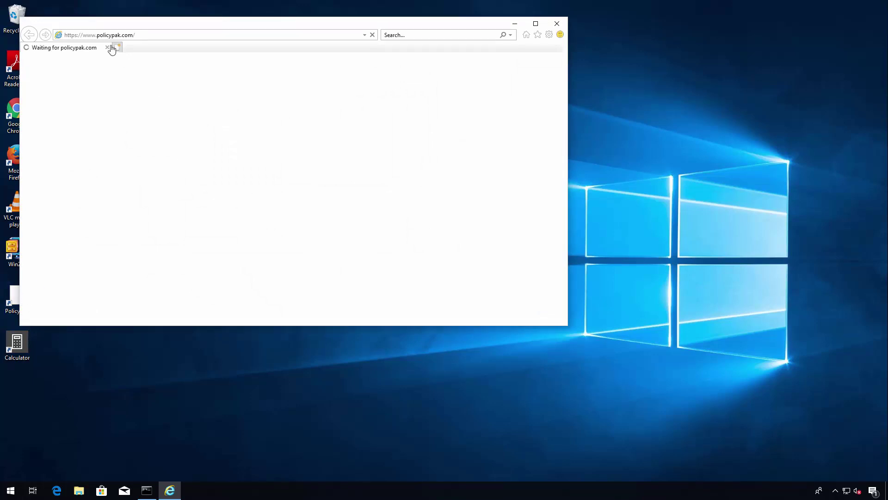
left_click_drag(170, 30, 245, 53)
double_click(15, 344)
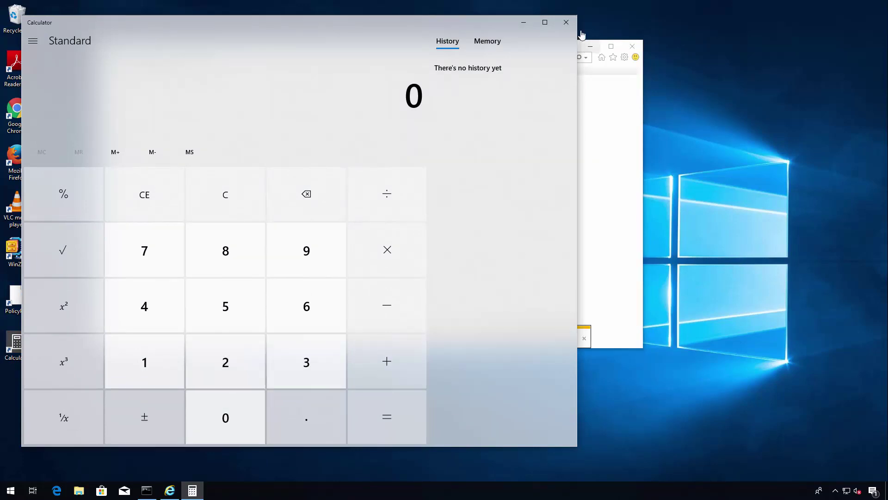
left_click(566, 23)
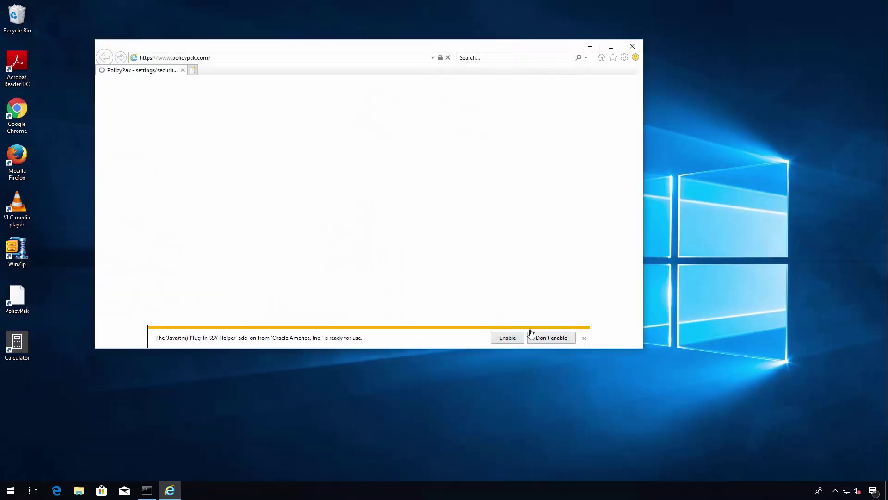
left_click(545, 338)
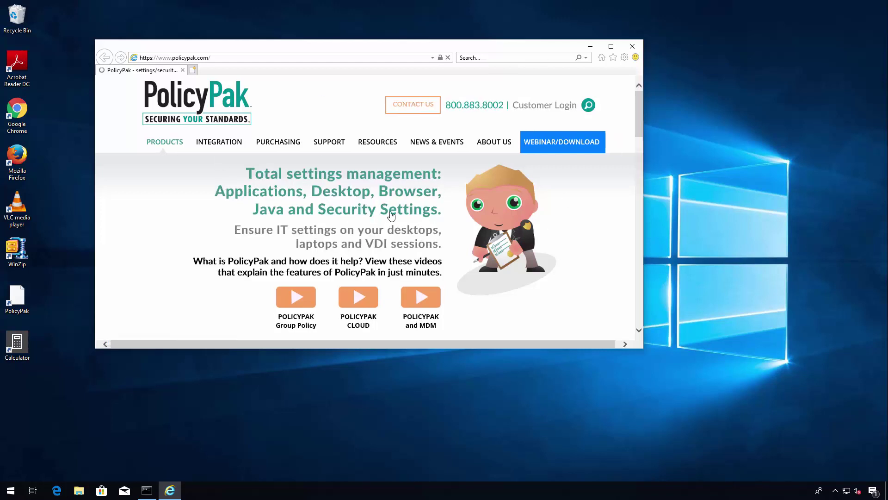
left_click(632, 46)
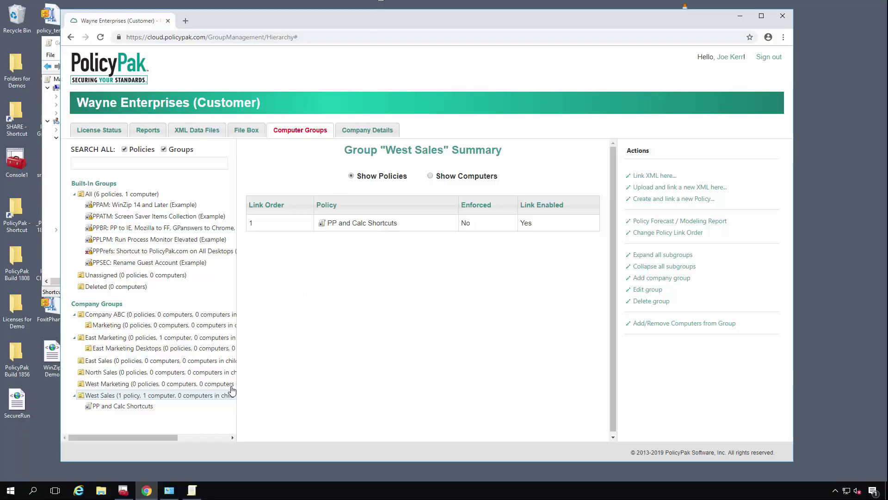
Step: In the PolicyPak Cloud console, unlink the PP and Calc Shortcuts policy from the West Sales group
left_click(124, 407)
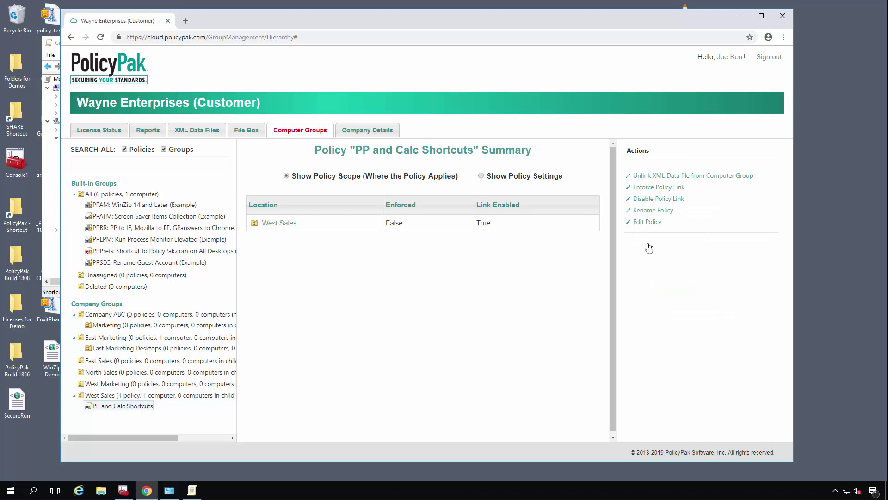
left_click(655, 178)
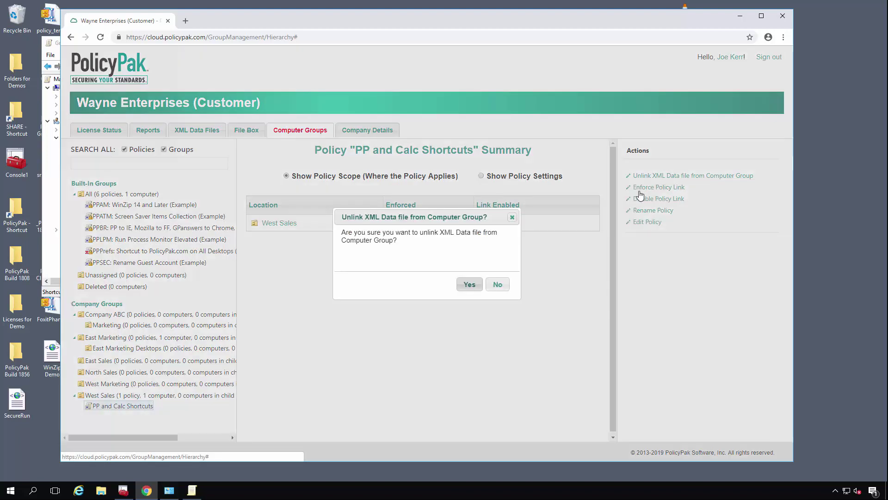
left_click(465, 286)
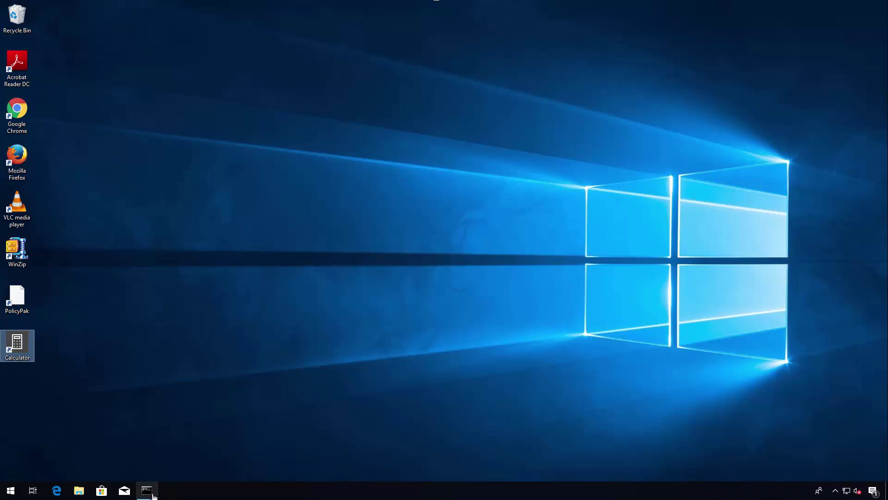
Step: Run ppcloud /sync again in the client's Command Prompt and move the window away from the desktop icons
mouse_move(154, 495)
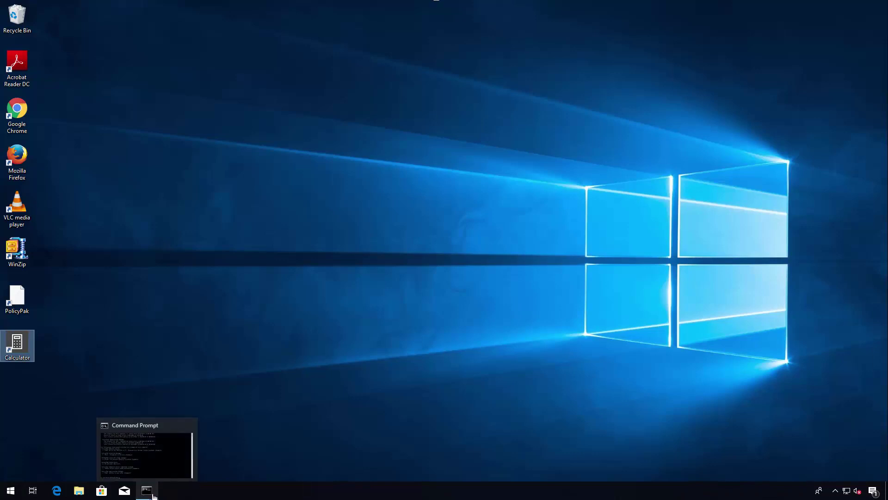
left_click(155, 478)
left_click(290, 226)
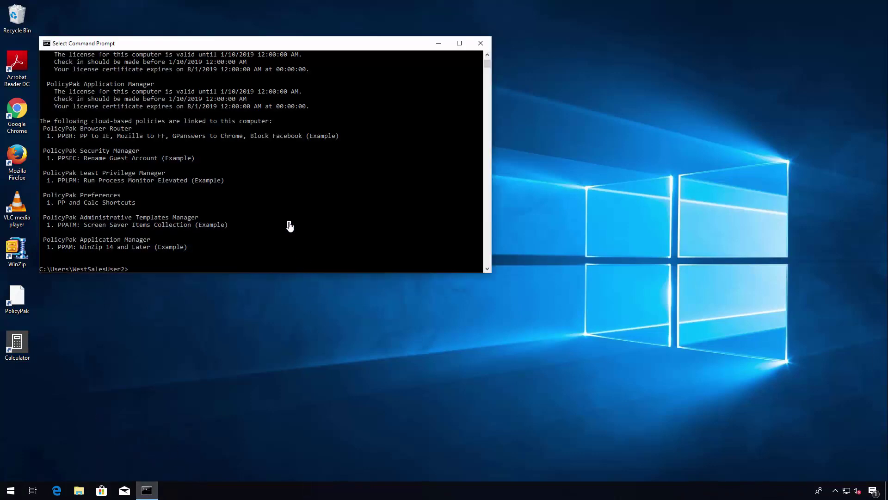
type("ppcloud /sync")
key("Return")
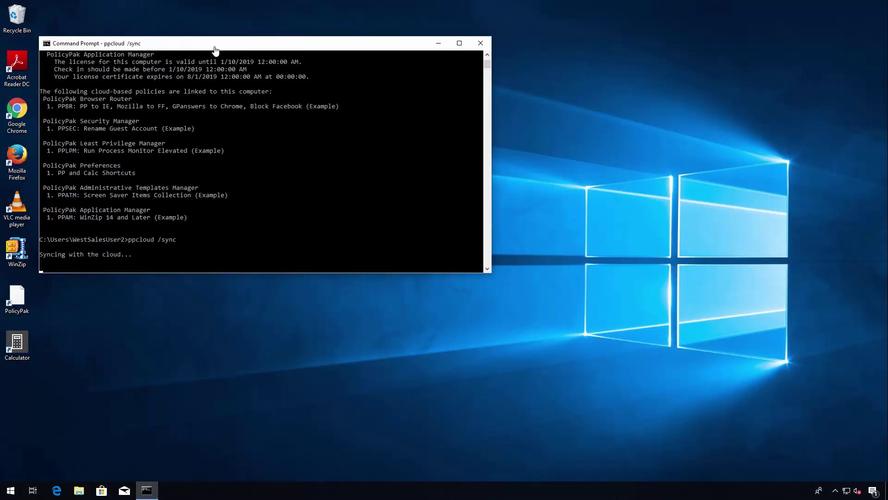
left_click_drag(216, 45, 328, 74)
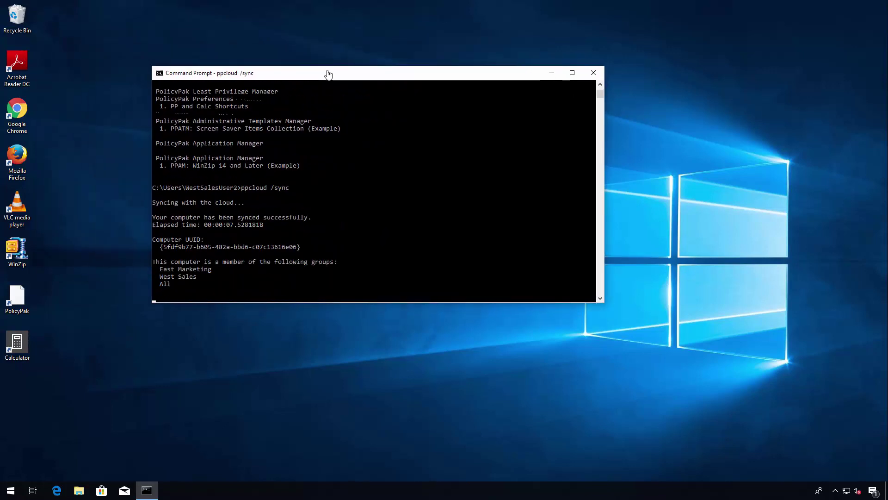